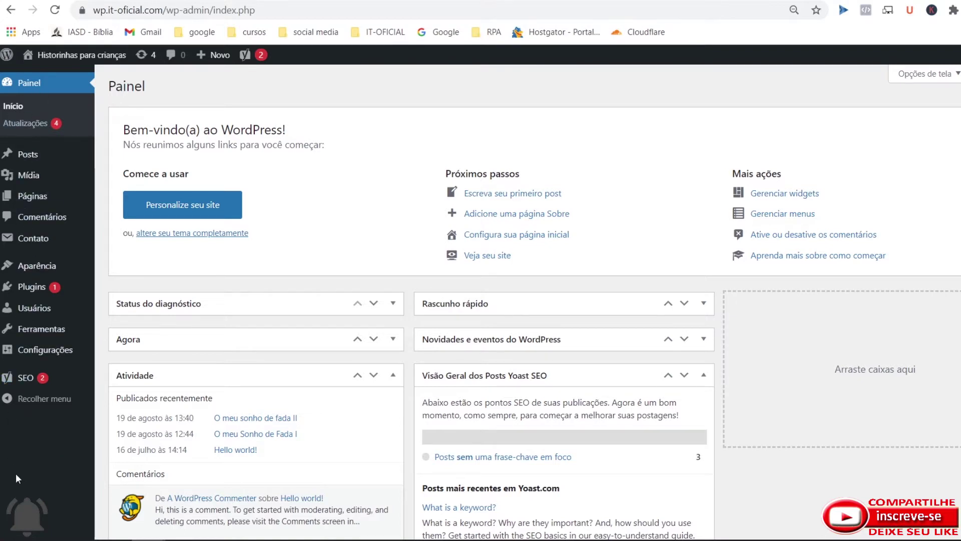
- Open the site's general settings and look over the whole page
{"action": "mouse_move", "coordinate": [4, 355]}
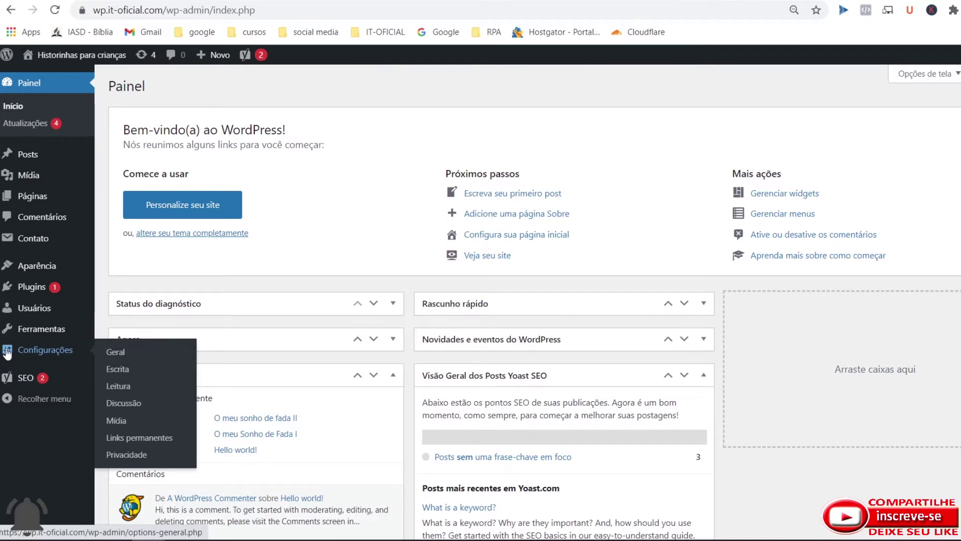
{"action": "left_click", "coordinate": [52, 356]}
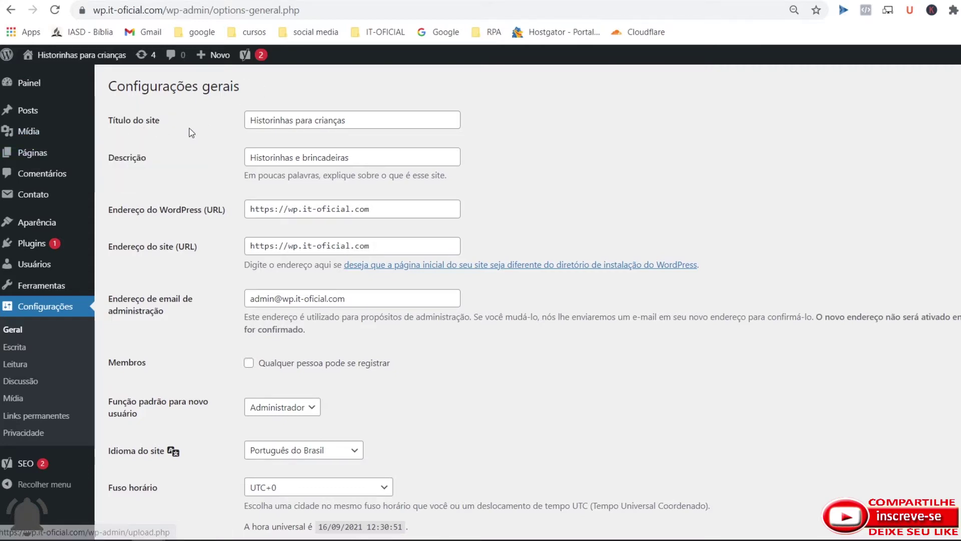
{"action": "scroll", "coordinate": [210, 225], "scroll_direction": "down", "scroll_amount": 8}
{"action": "scroll", "coordinate": [217, 273], "scroll_direction": "up", "scroll_amount": 8}
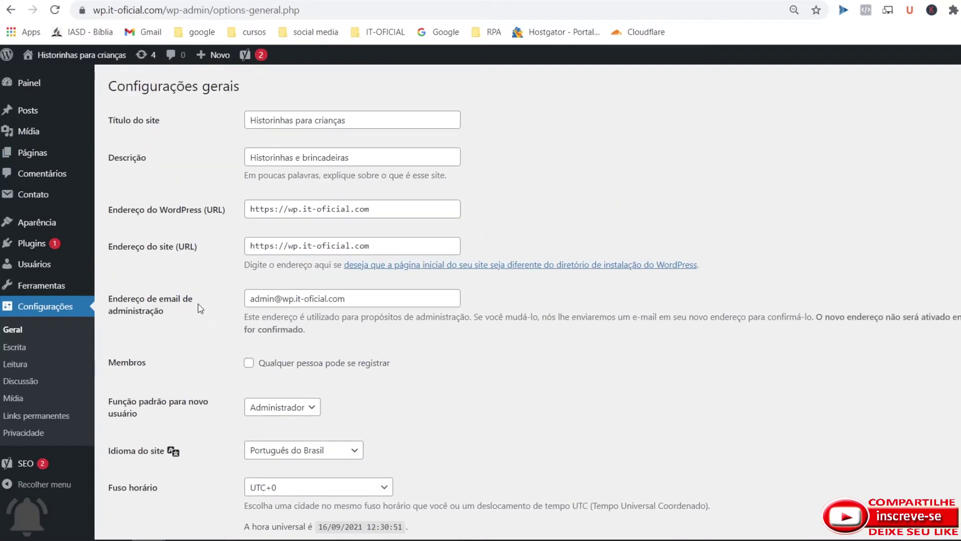
- Examine the site title and description in the general settings
{"action": "left_click_drag", "start_coordinate": [358, 118], "coordinate": [248, 123]}
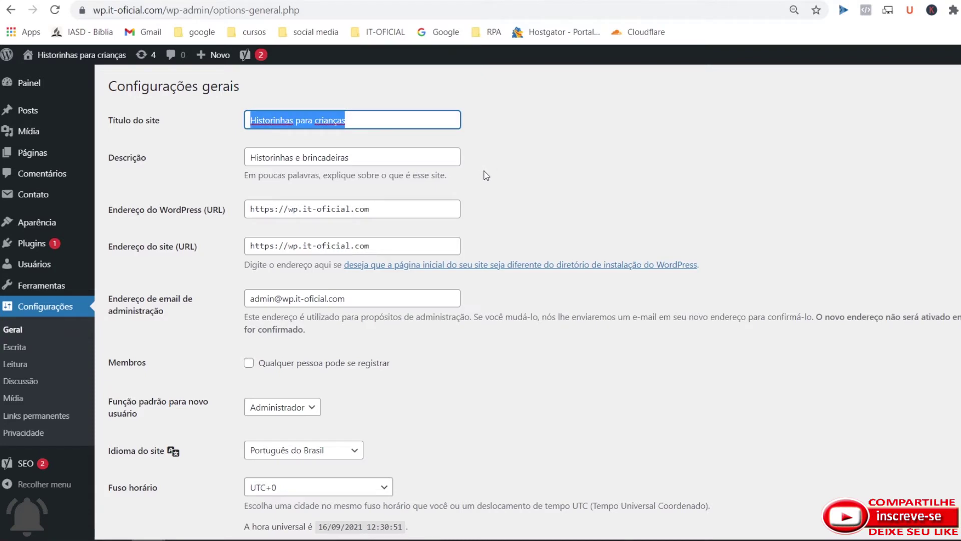
{"action": "left_click", "coordinate": [383, 158]}
{"action": "left_click_drag", "start_coordinate": [383, 157], "coordinate": [226, 161]}
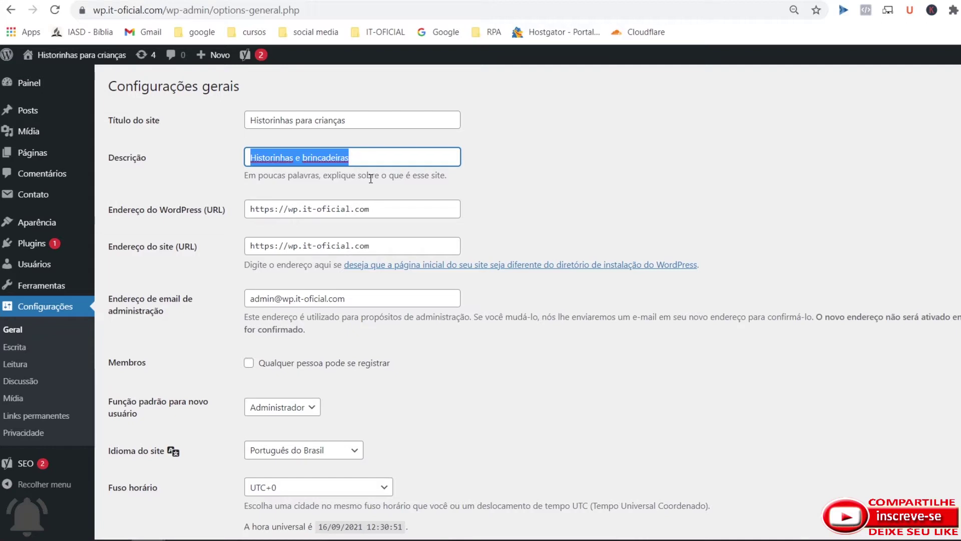
{"action": "left_click", "coordinate": [359, 151]}
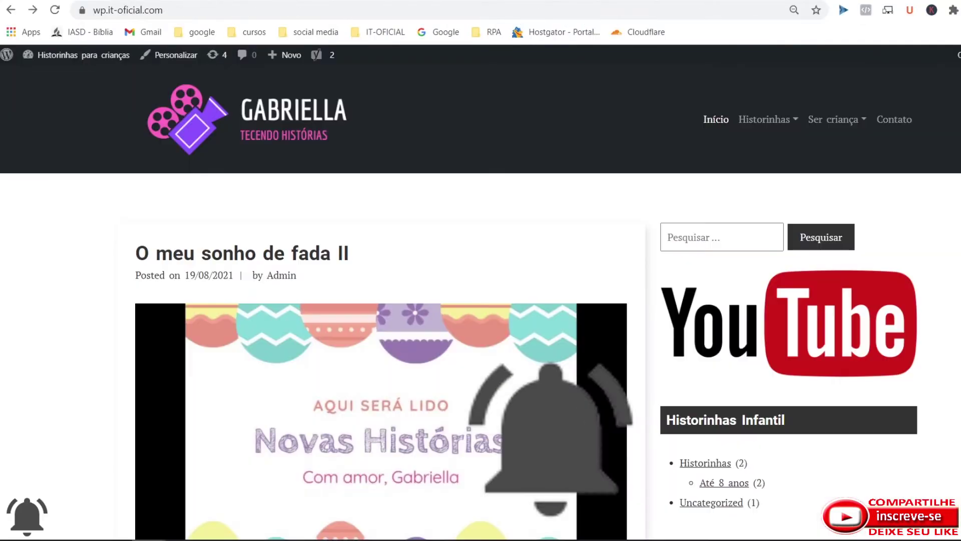
- Review the published home page down to its posts, and return to the general settings
{"action": "scroll", "coordinate": [556, 278], "scroll_direction": "down", "scroll_amount": 15}
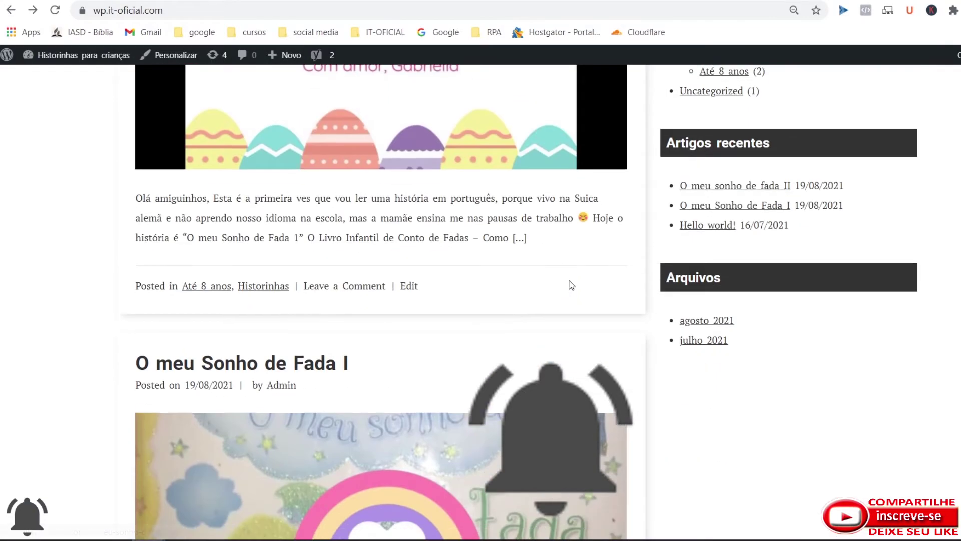
{"action": "scroll", "coordinate": [572, 287], "scroll_direction": "up", "scroll_amount": 15}
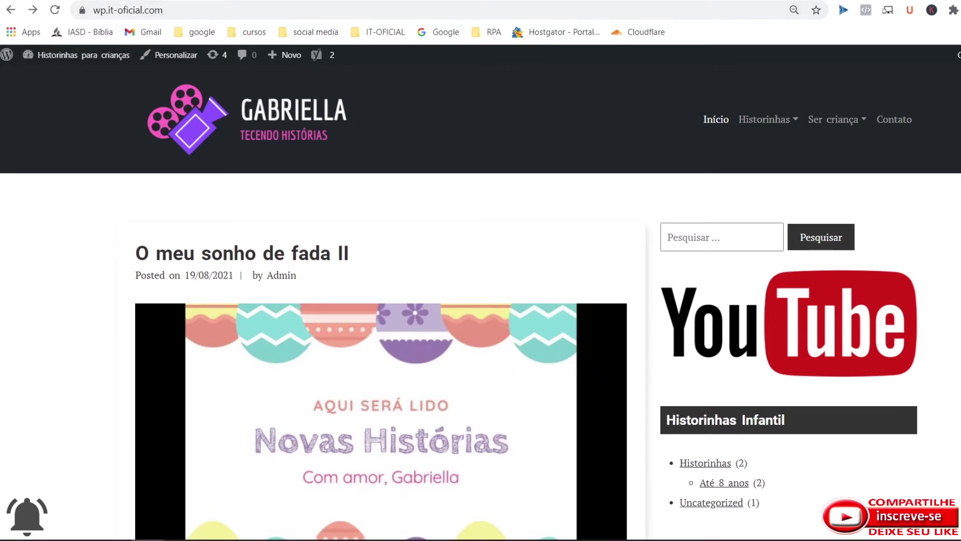
{"action": "left_click", "coordinate": [50, 1]}
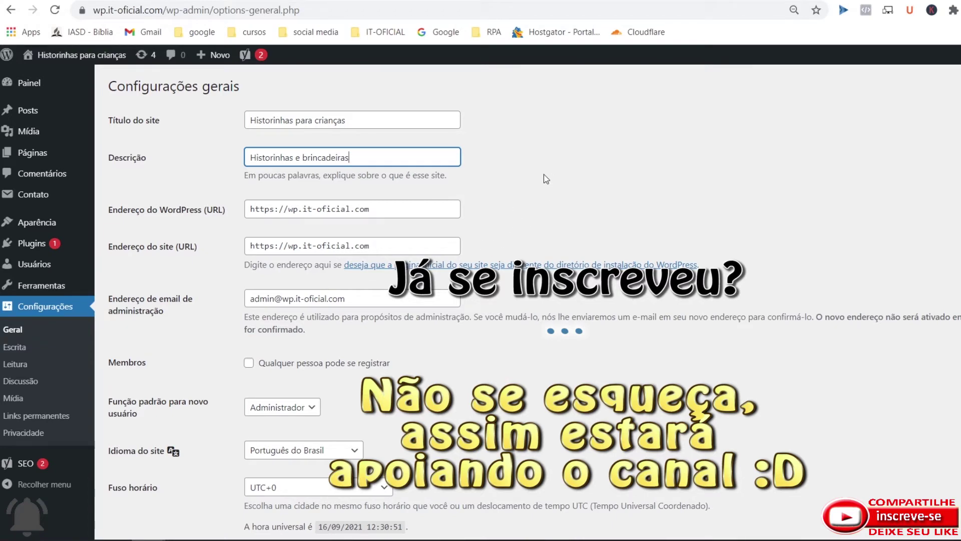
- Examine the description, the WordPress address, the site address and the administration e-mail fields
{"action": "left_click_drag", "start_coordinate": [361, 156], "coordinate": [234, 156]}
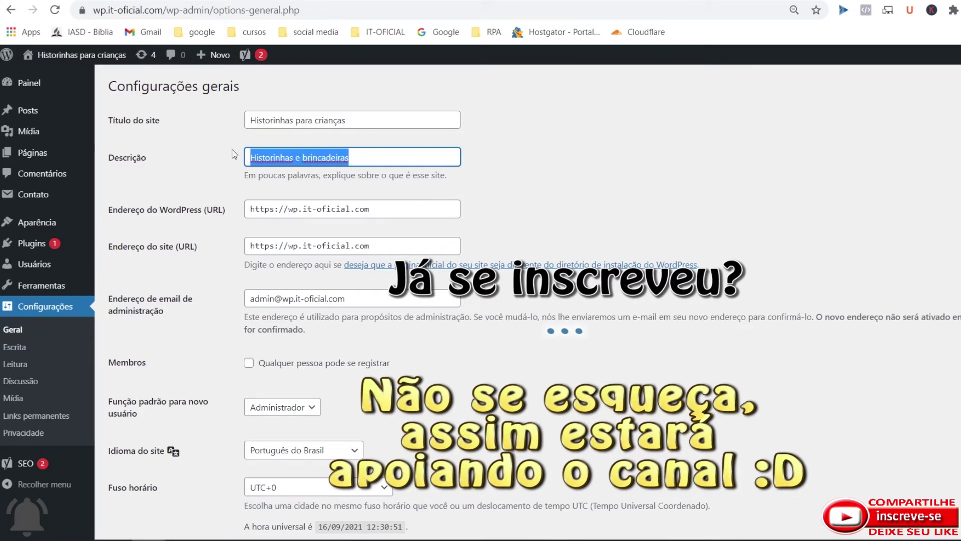
{"action": "left_click", "coordinate": [498, 187]}
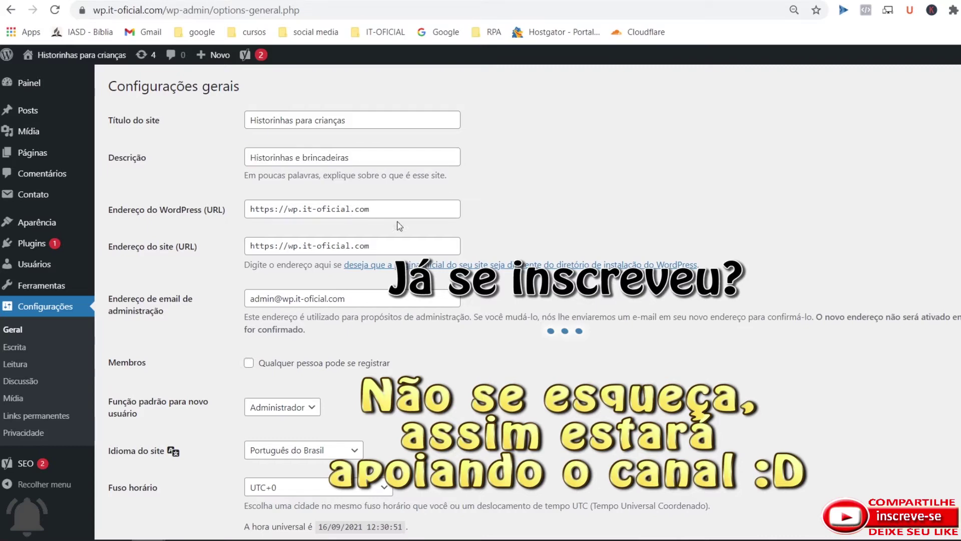
{"action": "left_click_drag", "start_coordinate": [394, 210], "coordinate": [230, 199]}
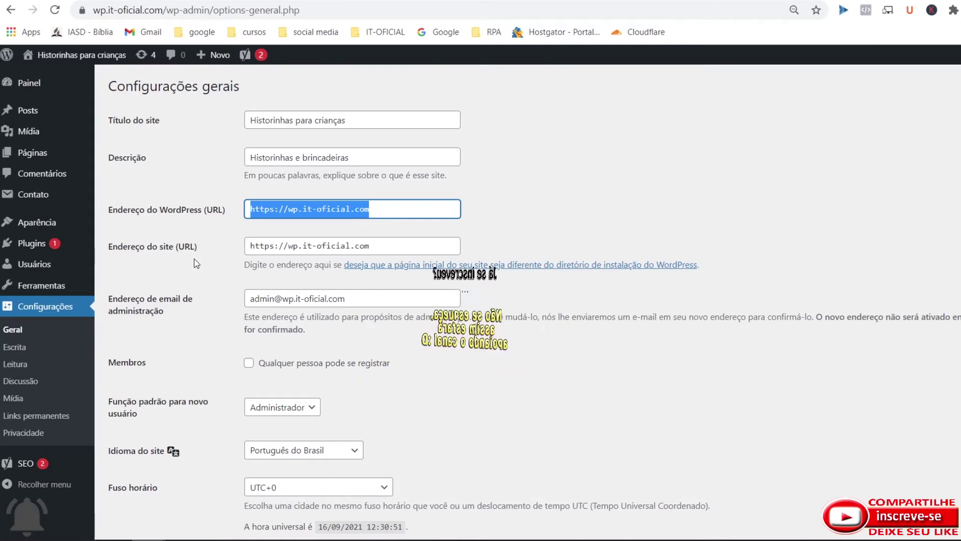
{"action": "left_click_drag", "start_coordinate": [389, 246], "coordinate": [246, 246]}
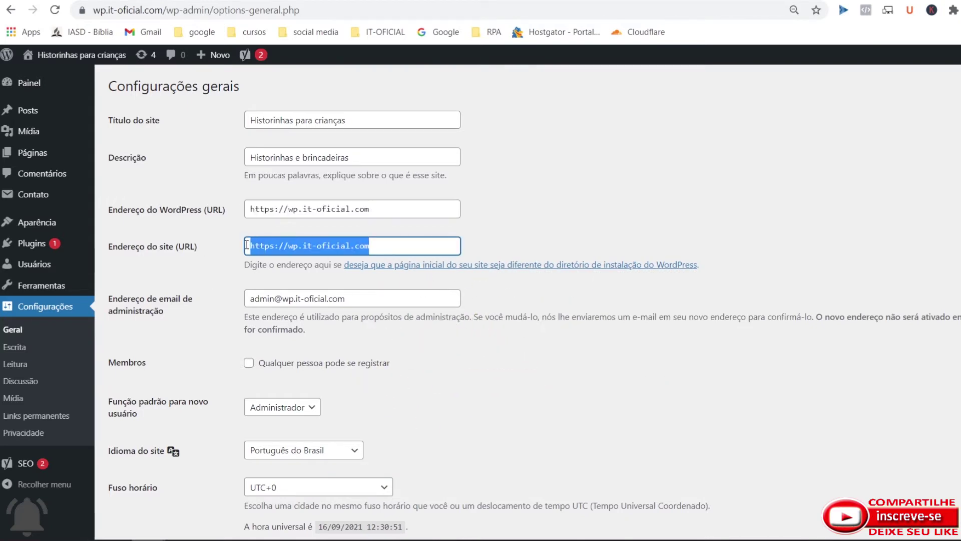
{"action": "left_click", "coordinate": [173, 286]}
{"action": "scroll", "coordinate": [254, 313], "scroll_direction": "down", "scroll_amount": 1}
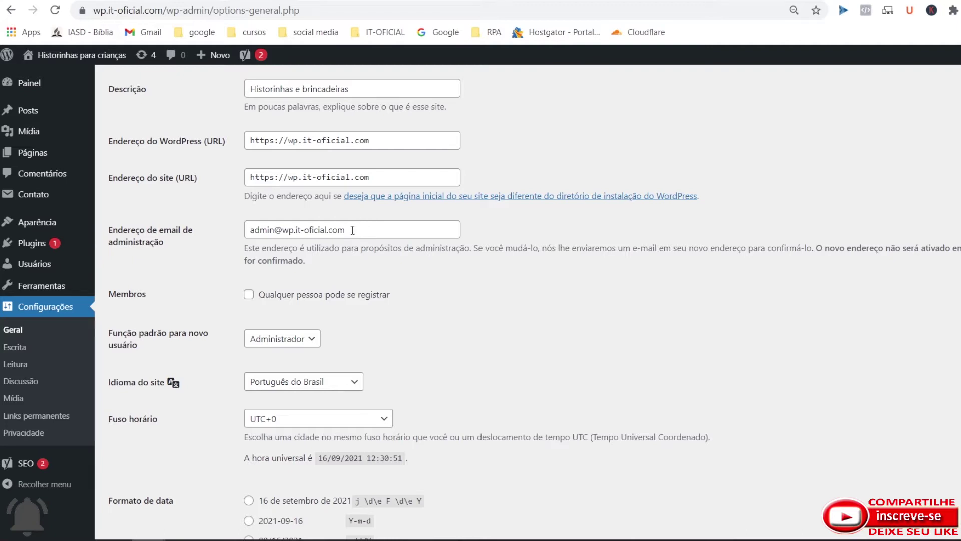
{"action": "left_click_drag", "start_coordinate": [353, 230], "coordinate": [228, 236]}
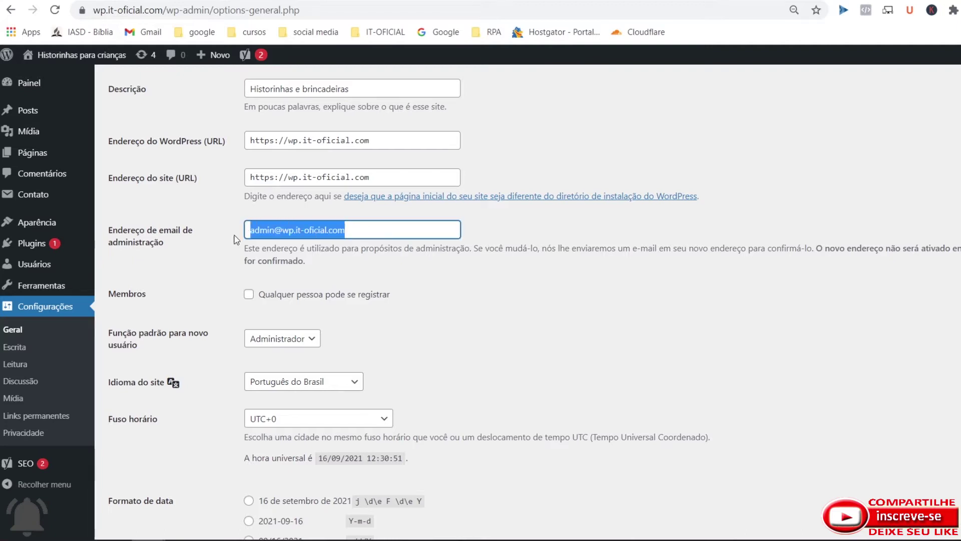
{"action": "left_click", "coordinate": [207, 247]}
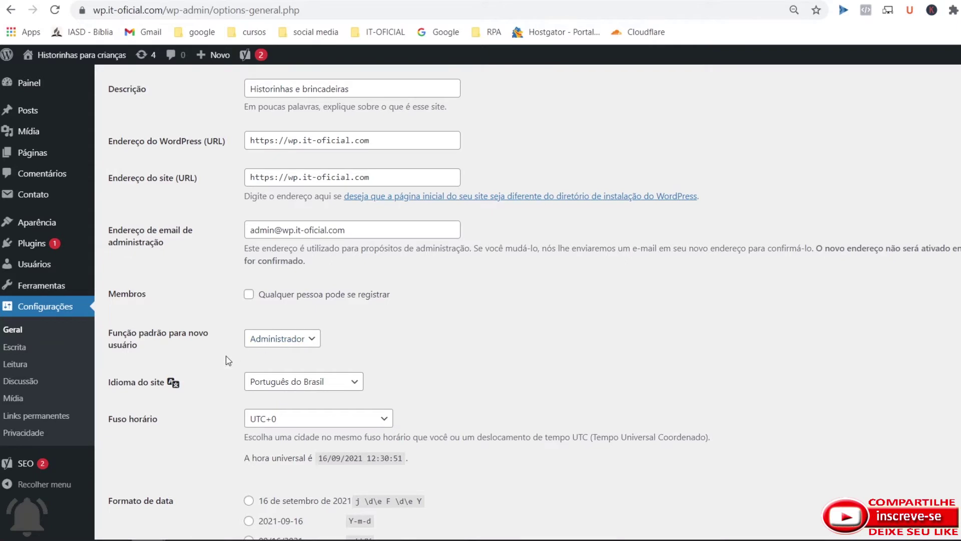
- Review the available default roles for new users and the site language choices, leaving both settings as they are
{"action": "scroll", "coordinate": [211, 373], "scroll_direction": "down", "scroll_amount": 1}
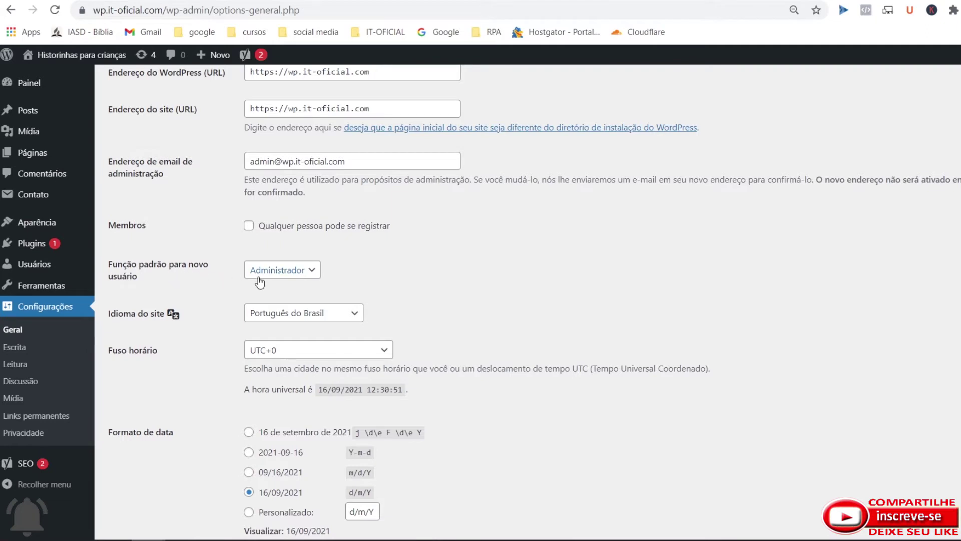
{"action": "left_click", "coordinate": [317, 277]}
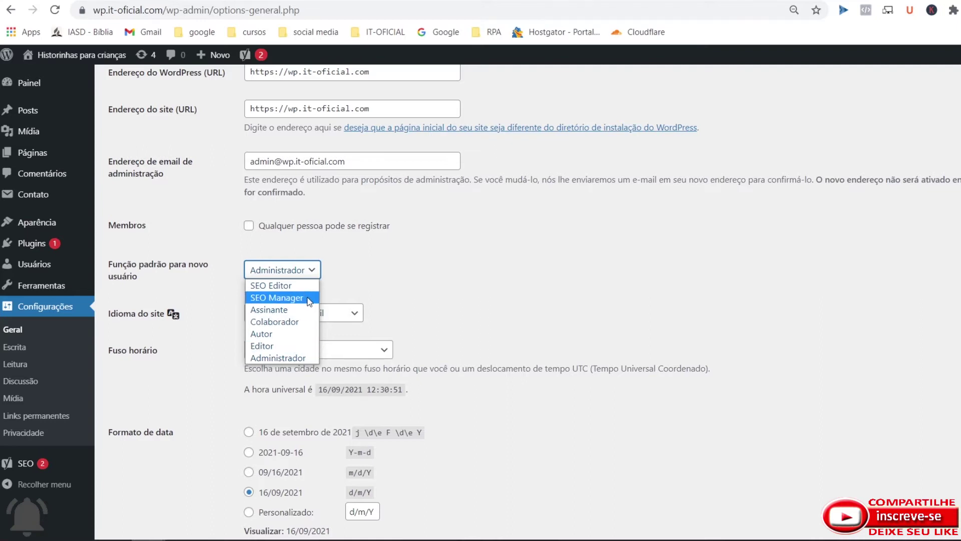
{"action": "left_click", "coordinate": [350, 284]}
{"action": "left_click", "coordinate": [355, 312]}
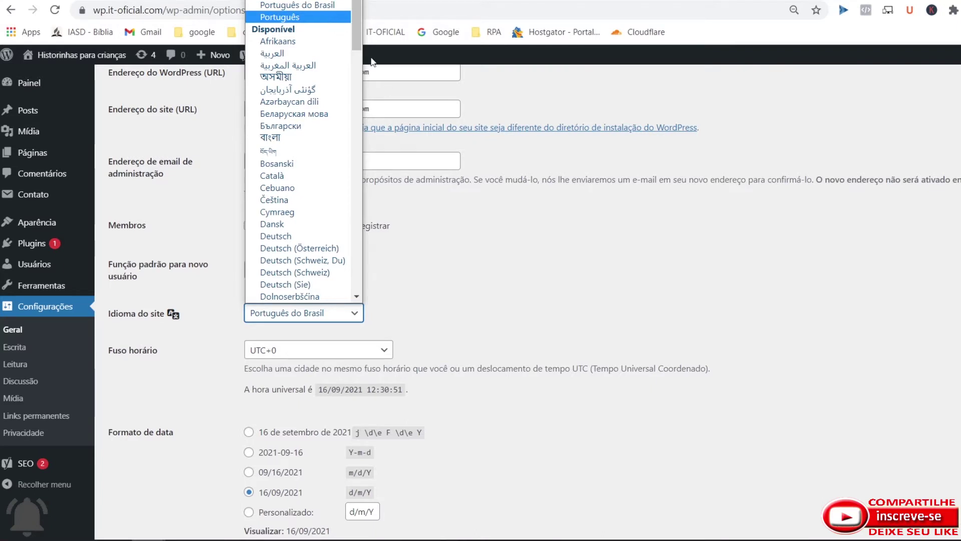
{"action": "left_click", "coordinate": [471, 245]}
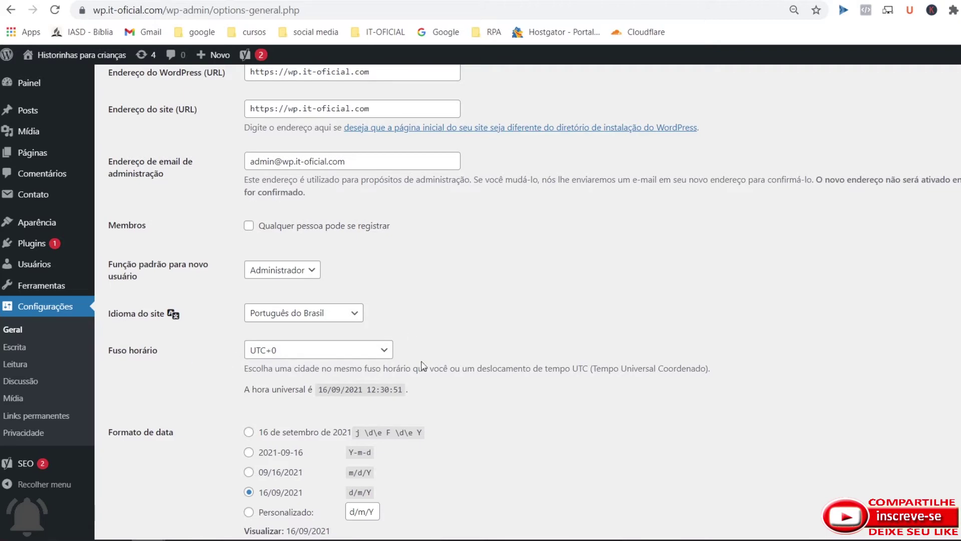
- Examine the time zone choices and the date and time parts of the universal time line, keeping the current time zone
{"action": "left_click", "coordinate": [383, 351]}
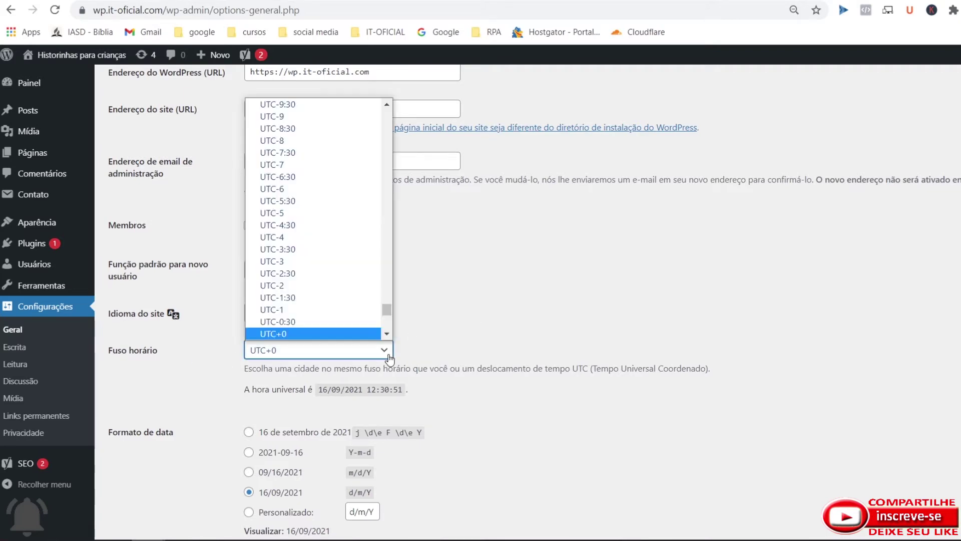
{"action": "left_click", "coordinate": [458, 336]}
{"action": "scroll", "coordinate": [446, 338], "scroll_direction": "down", "scroll_amount": 5}
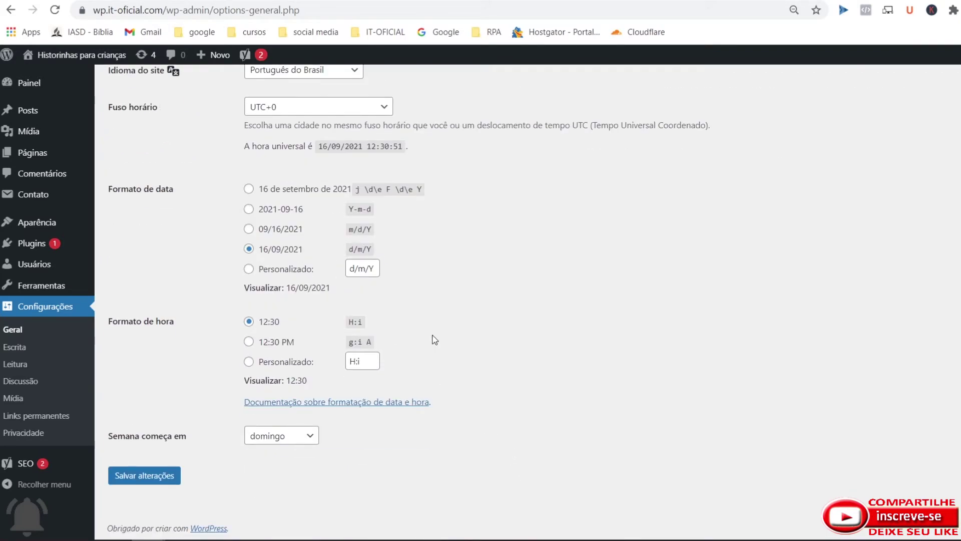
{"action": "left_click_drag", "start_coordinate": [244, 146], "coordinate": [411, 146]}
{"action": "left_click", "coordinate": [434, 144]}
{"action": "left_click_drag", "start_coordinate": [370, 147], "coordinate": [407, 150]}
{"action": "left_click", "coordinate": [351, 144]}
{"action": "left_click_drag", "start_coordinate": [320, 149], "coordinate": [369, 147]}
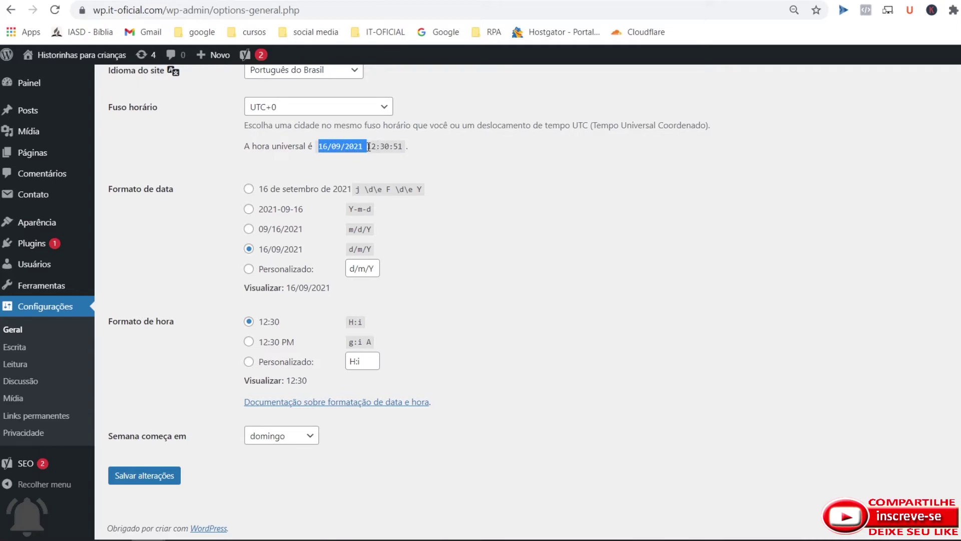
{"action": "left_click", "coordinate": [370, 148]}
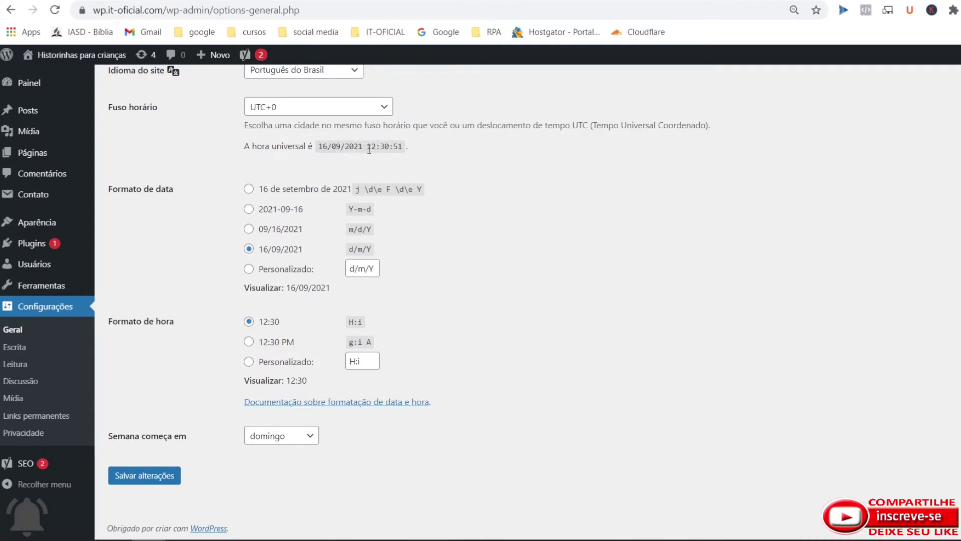
{"action": "left_click_drag", "start_coordinate": [368, 148], "coordinate": [401, 148]}
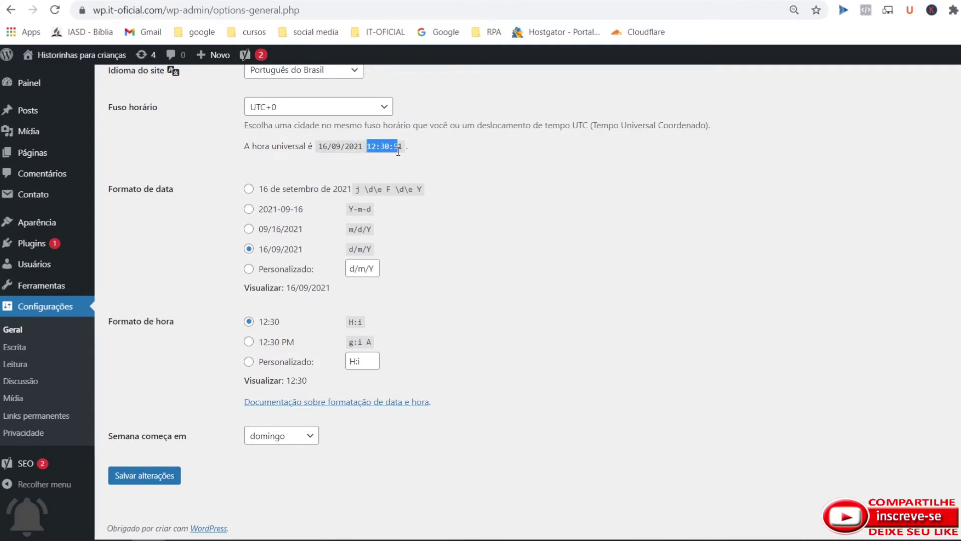
{"action": "left_click", "coordinate": [388, 110]}
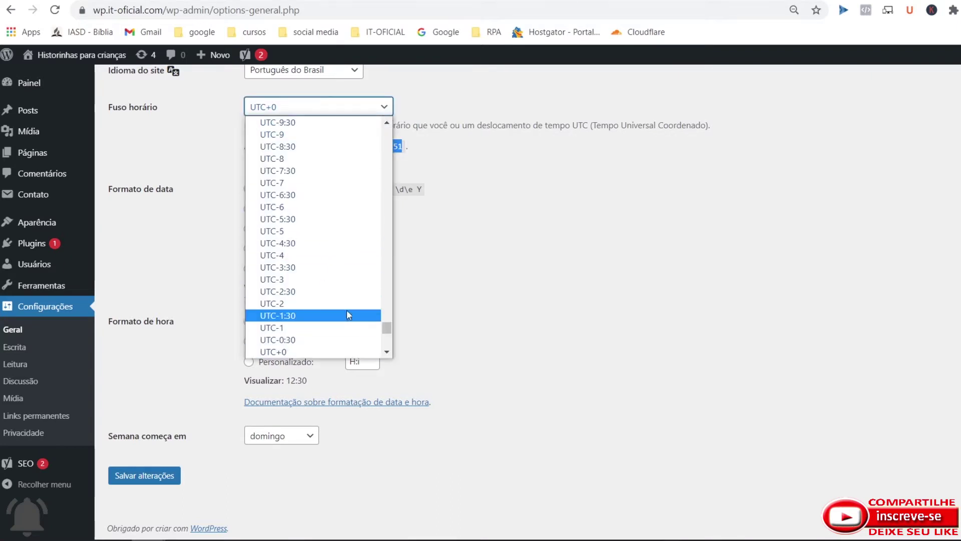
{"action": "left_click", "coordinate": [588, 157]}
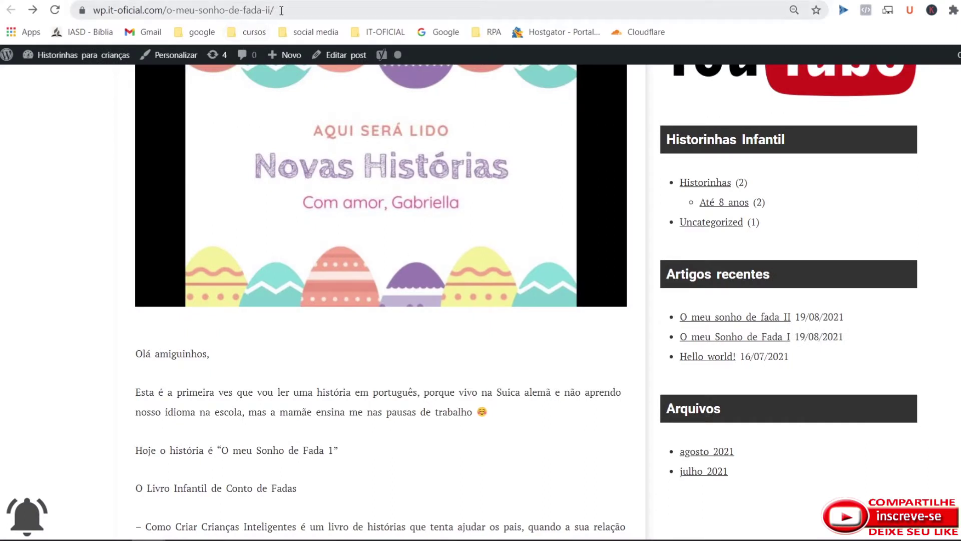
- Examine the web address of the post "O meu sonho de fada II", including the part after the domain
{"action": "left_click_drag", "start_coordinate": [281, 10], "coordinate": [87, 20]}
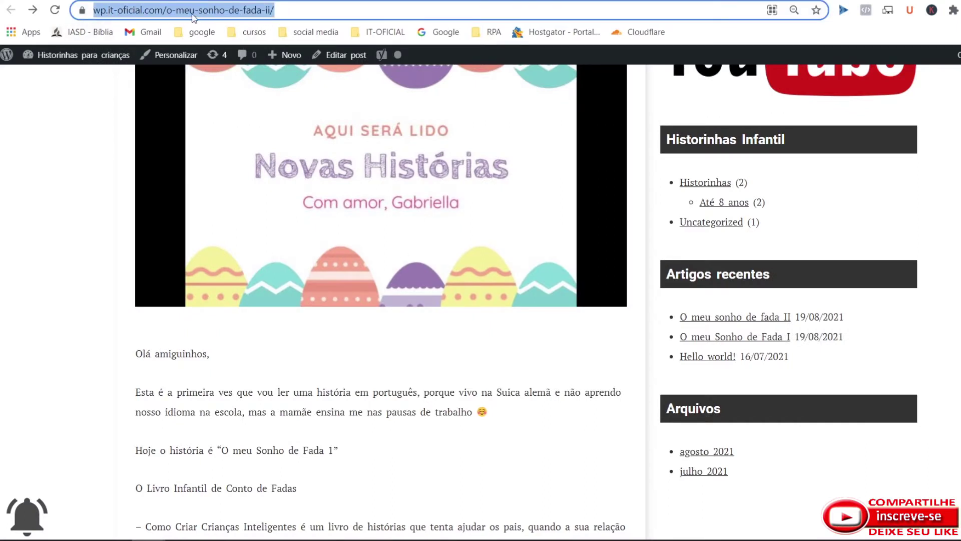
{"action": "left_click", "coordinate": [169, 11]}
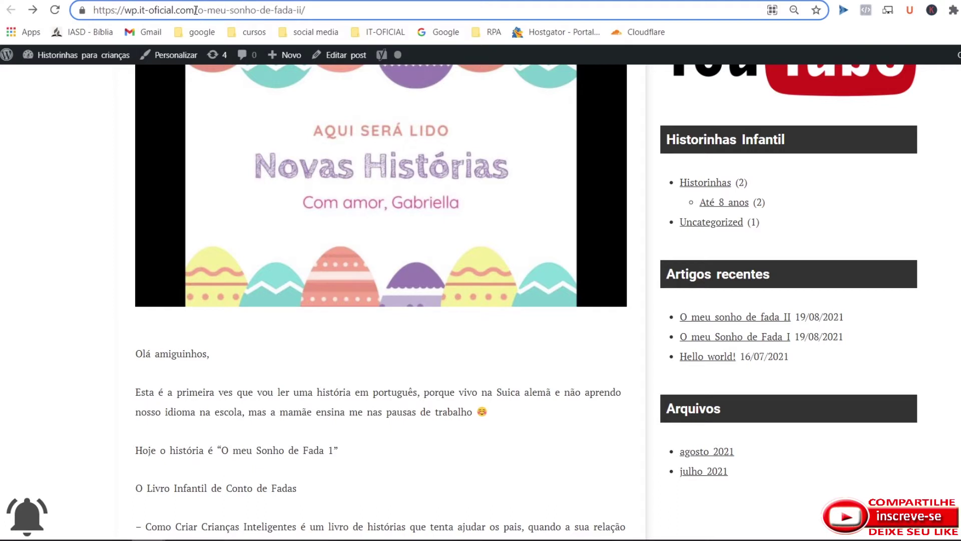
{"action": "left_click_drag", "start_coordinate": [196, 11], "coordinate": [313, 12]}
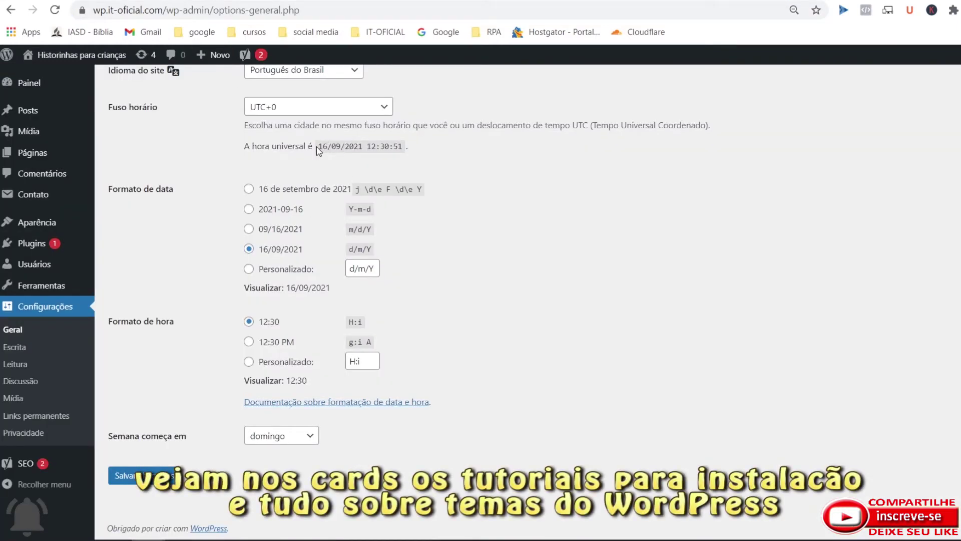
- Review the universal time in the general settings and set the week to start on domingo
{"action": "left_click_drag", "start_coordinate": [321, 146], "coordinate": [401, 160]}
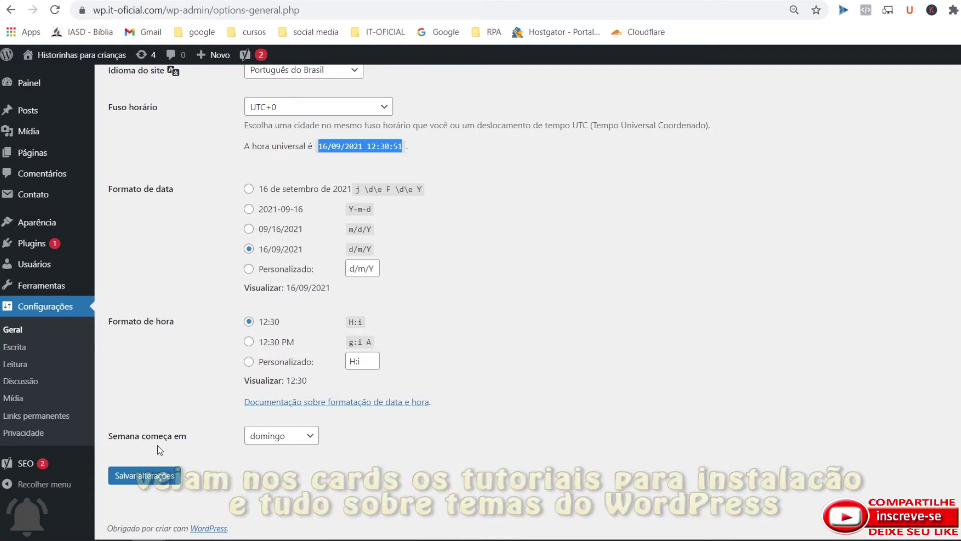
{"action": "left_click", "coordinate": [315, 439]}
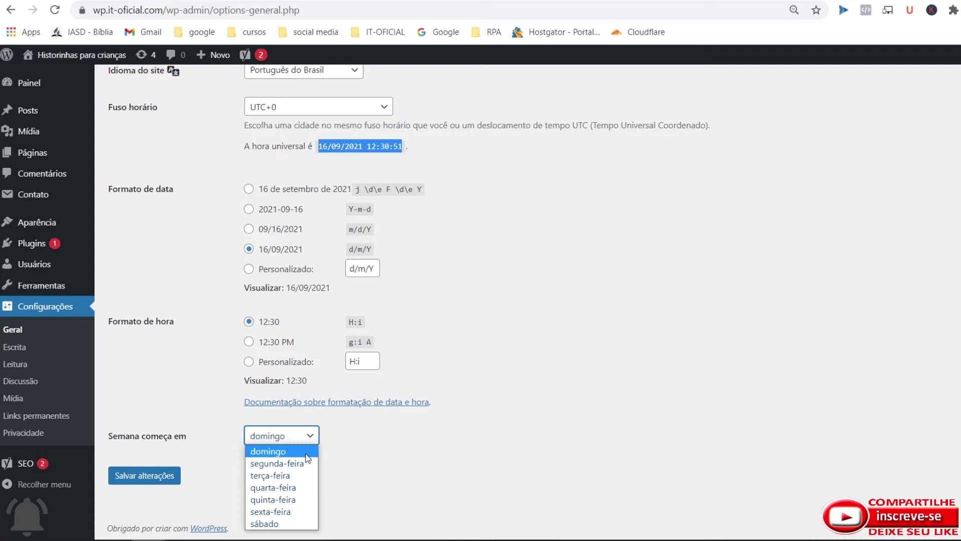
{"action": "left_click", "coordinate": [306, 452]}
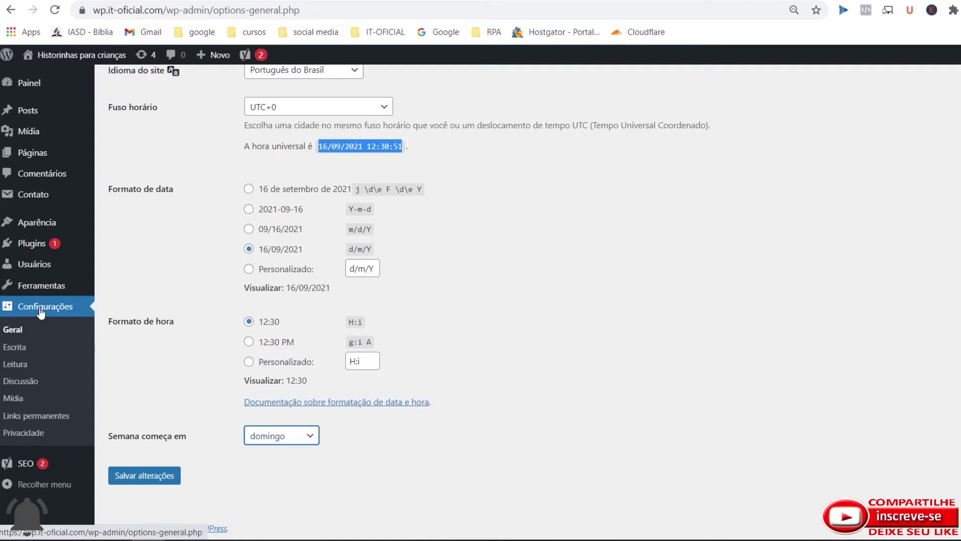
- Open the writing settings and show the choices for the default post category
{"action": "left_click", "coordinate": [15, 349]}
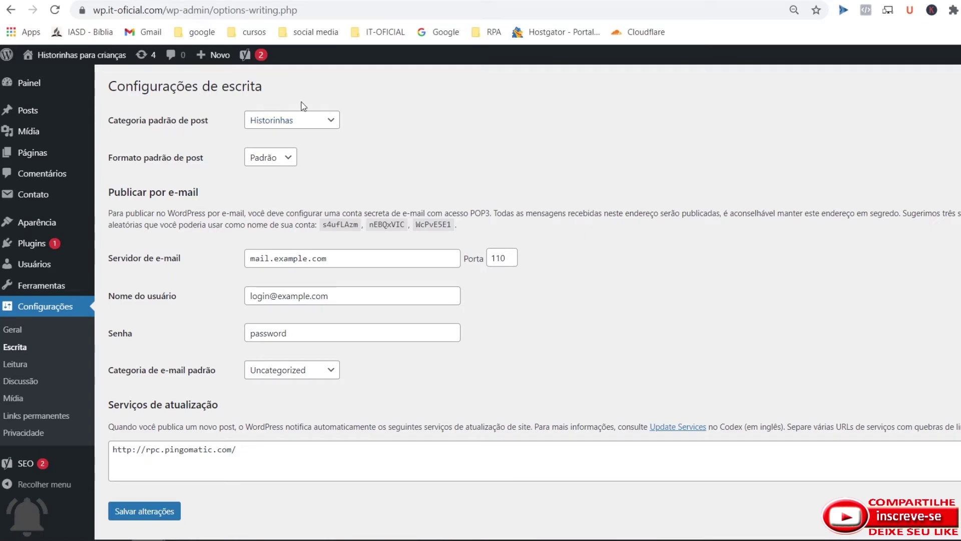
{"action": "left_click", "coordinate": [331, 125]}
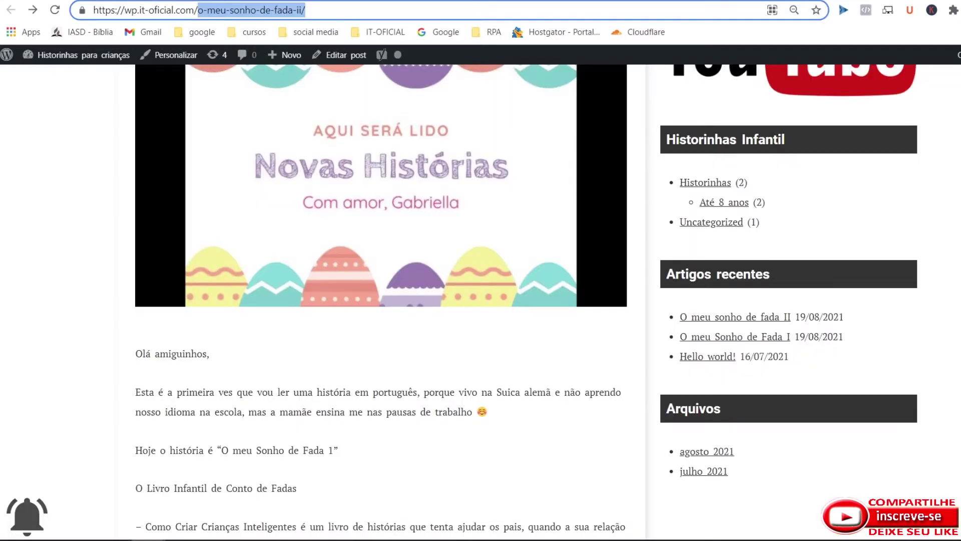
- Examine the post "O meu sonho de fada II" from the site header and navigation menu down through its content
{"action": "scroll", "coordinate": [524, 181], "scroll_direction": "up", "scroll_amount": 5}
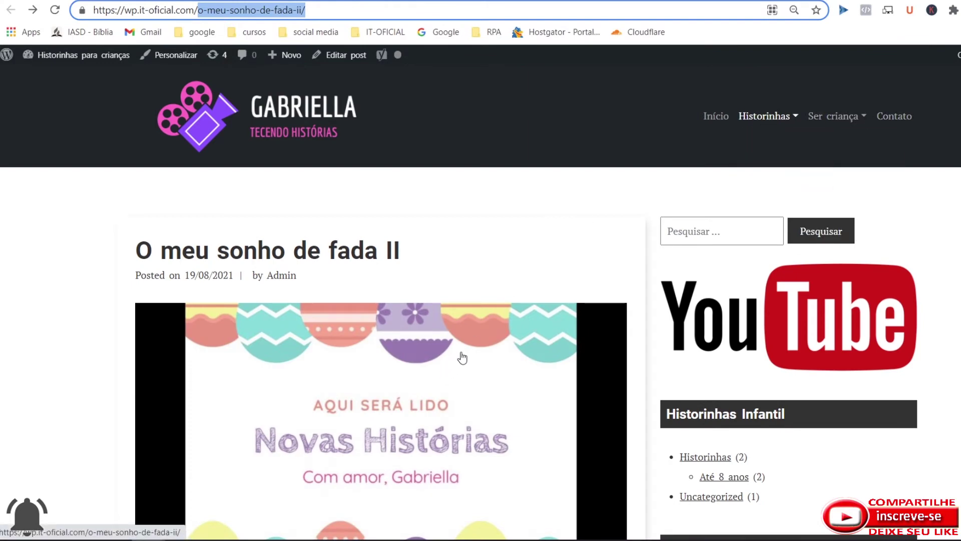
{"action": "mouse_move", "coordinate": [766, 118]}
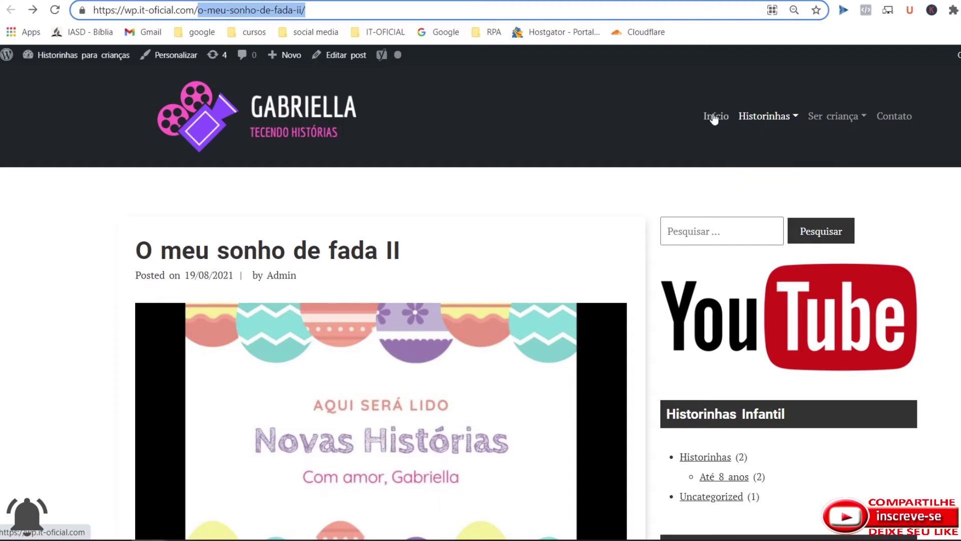
{"action": "scroll", "coordinate": [509, 405], "scroll_direction": "down", "scroll_amount": 20}
{"action": "scroll", "coordinate": [527, 377], "scroll_direction": "down", "scroll_amount": 8}
{"action": "scroll", "coordinate": [539, 374], "scroll_direction": "up", "scroll_amount": 20}
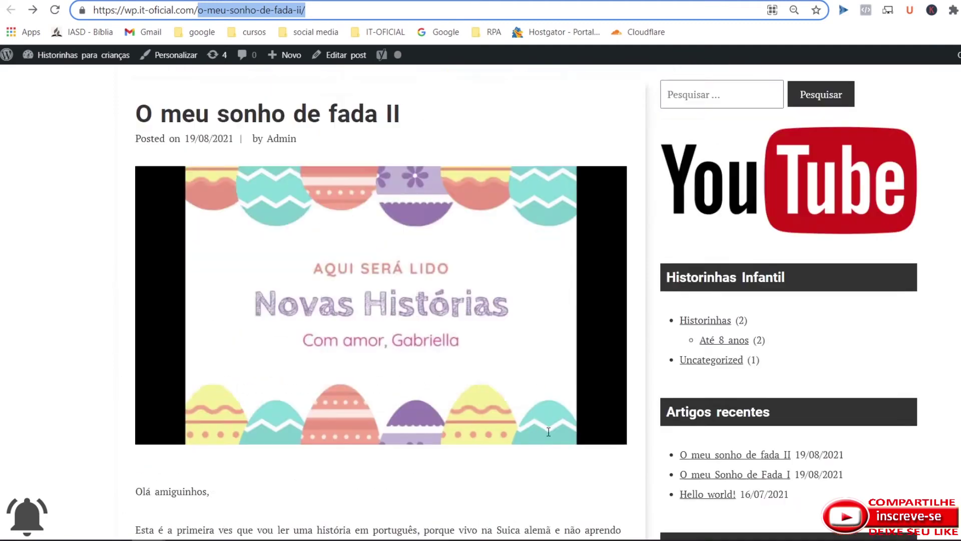
{"action": "scroll", "coordinate": [549, 431], "scroll_direction": "up", "scroll_amount": 3}
{"action": "mouse_move", "coordinate": [844, 131]}
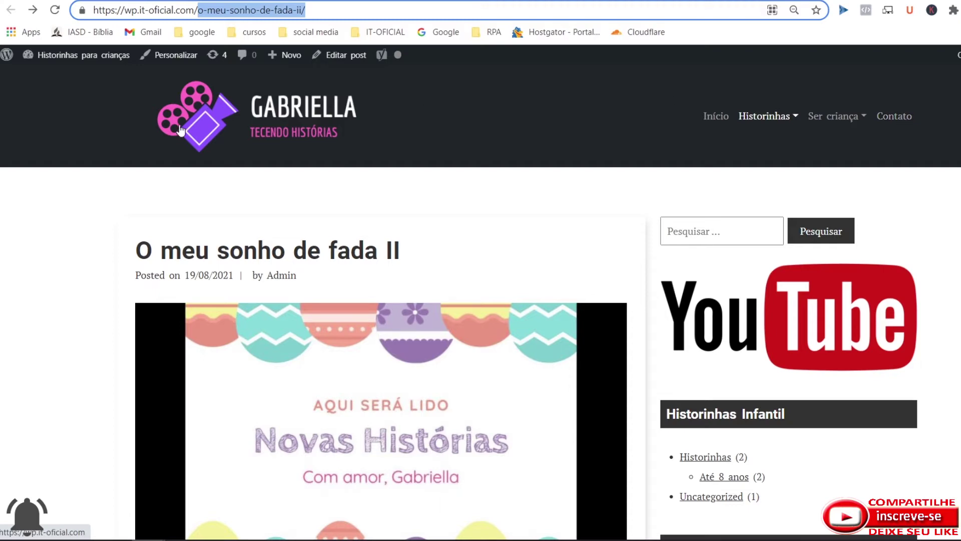
- Return to the writing settings and review the choices for the default post category, keeping Historinhas
{"action": "left_click", "coordinate": [316, 14]}
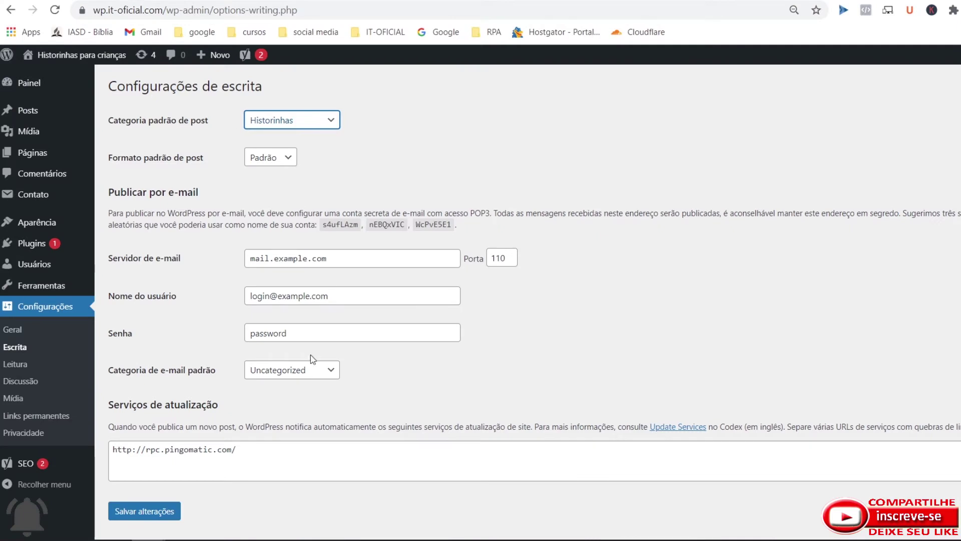
{"action": "left_click", "coordinate": [308, 120]}
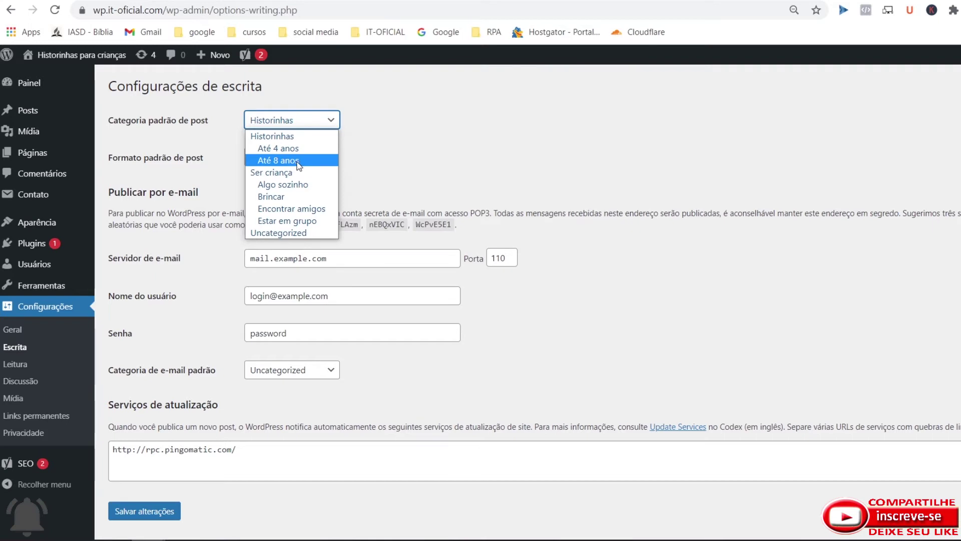
{"action": "left_click", "coordinate": [433, 148]}
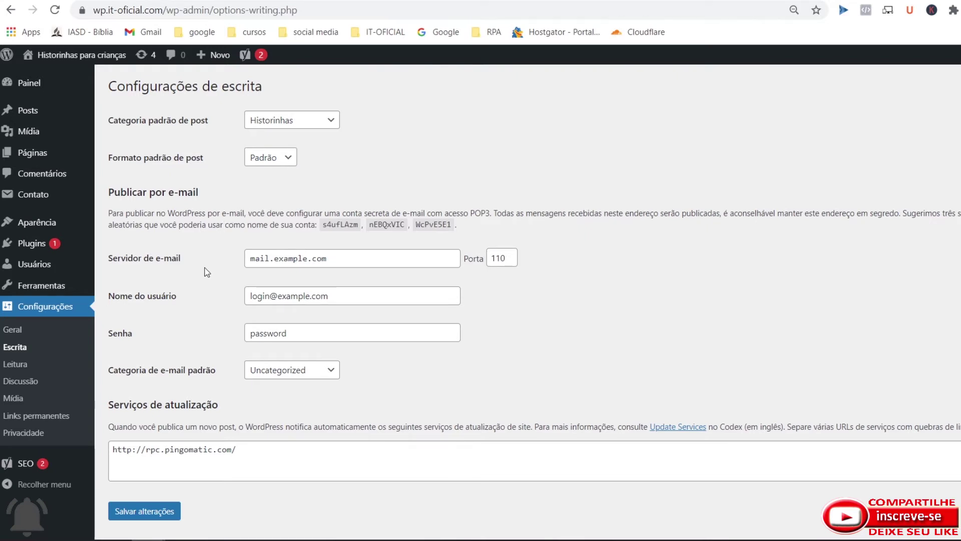
- Examine the mail server, user name and password fields for publishing by e-mail in the writing settings
{"action": "scroll", "coordinate": [156, 244], "scroll_direction": "down", "scroll_amount": 1}
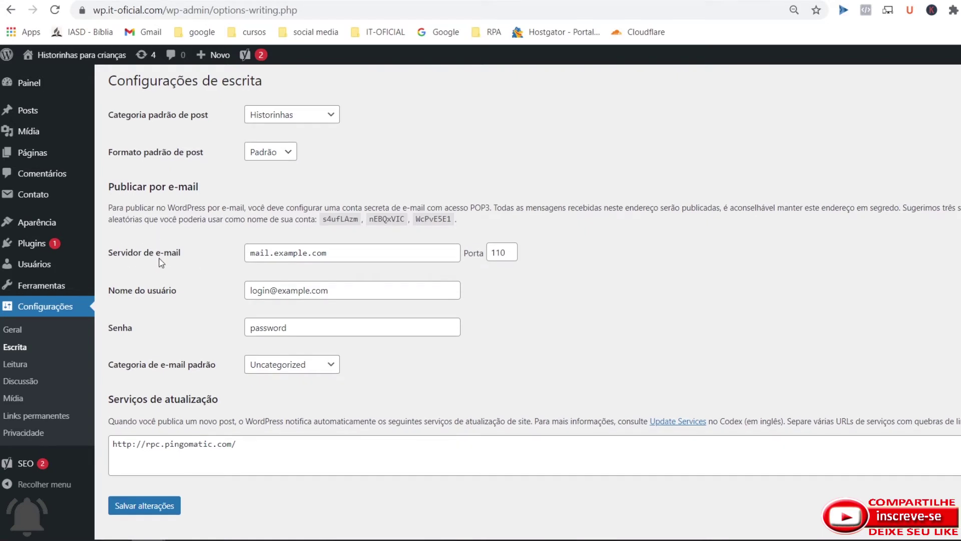
{"action": "left_click", "coordinate": [344, 224]}
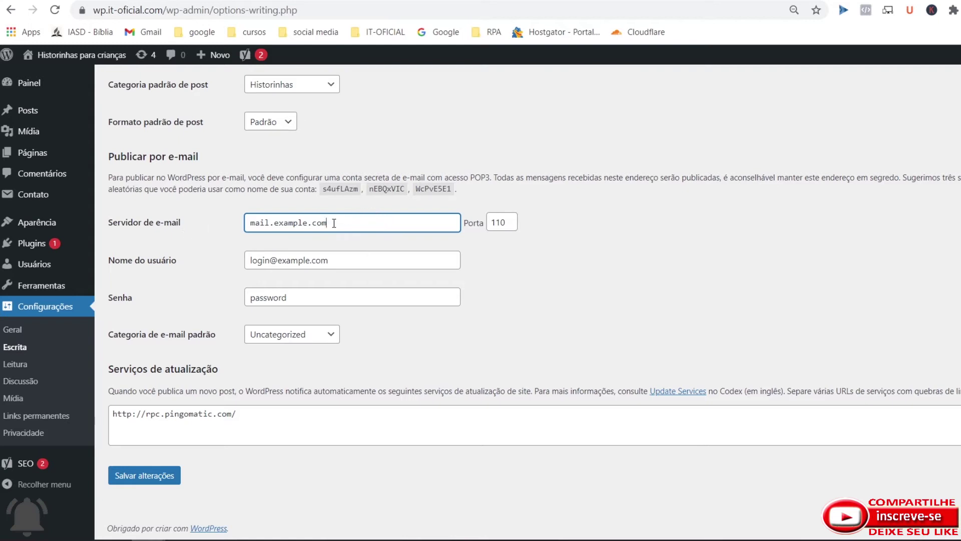
{"action": "left_click_drag", "start_coordinate": [334, 223], "coordinate": [250, 220]}
{"action": "left_click", "coordinate": [328, 261]}
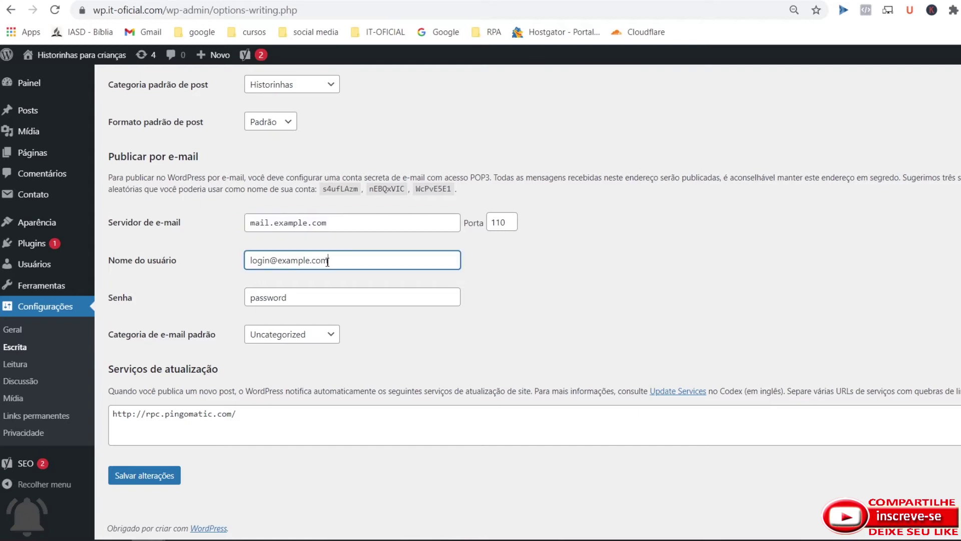
{"action": "left_click_drag", "start_coordinate": [271, 260], "coordinate": [250, 260]}
{"action": "left_click_drag", "start_coordinate": [339, 260], "coordinate": [217, 266]}
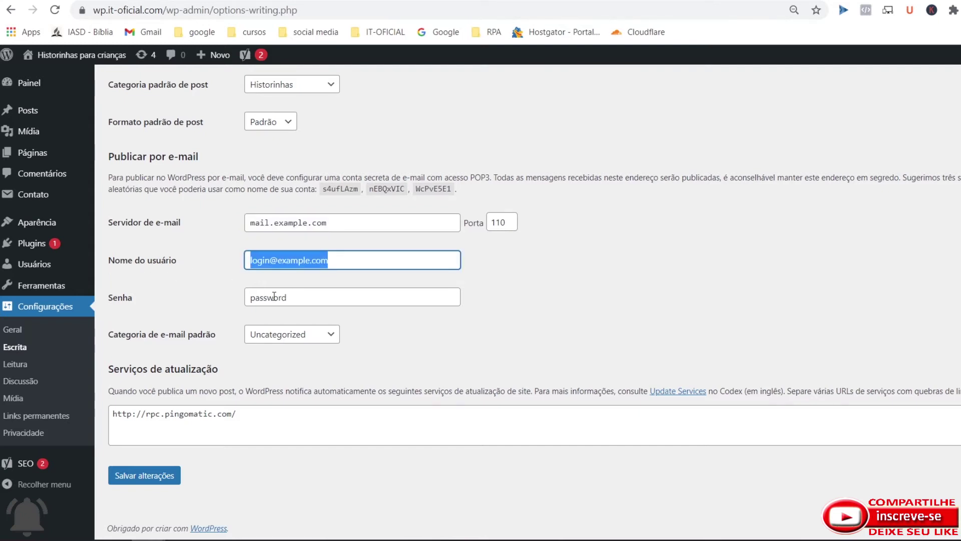
{"action": "left_click", "coordinate": [299, 310]}
- Review the default e-mail category choices and highlight the whole address in the update services field
{"action": "left_click", "coordinate": [334, 335]}
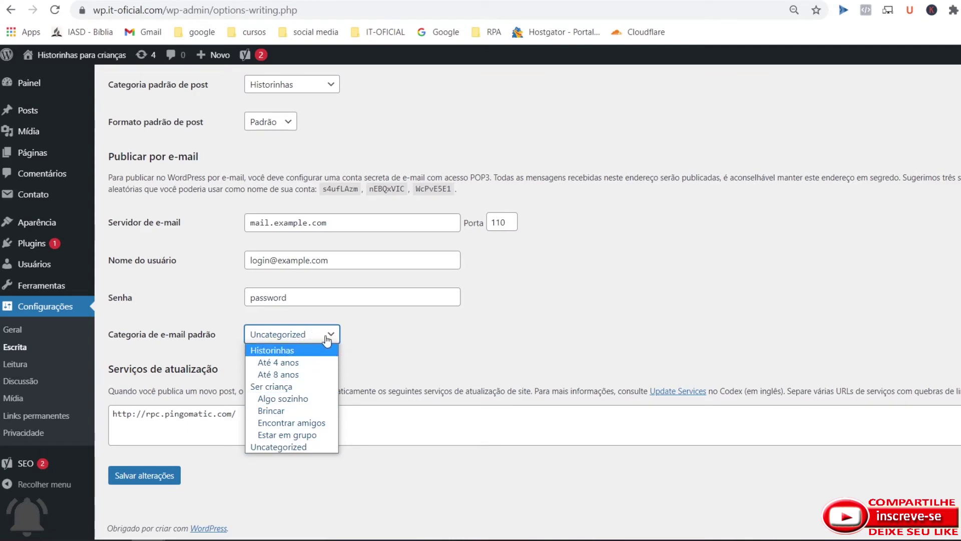
{"action": "left_click", "coordinate": [401, 334]}
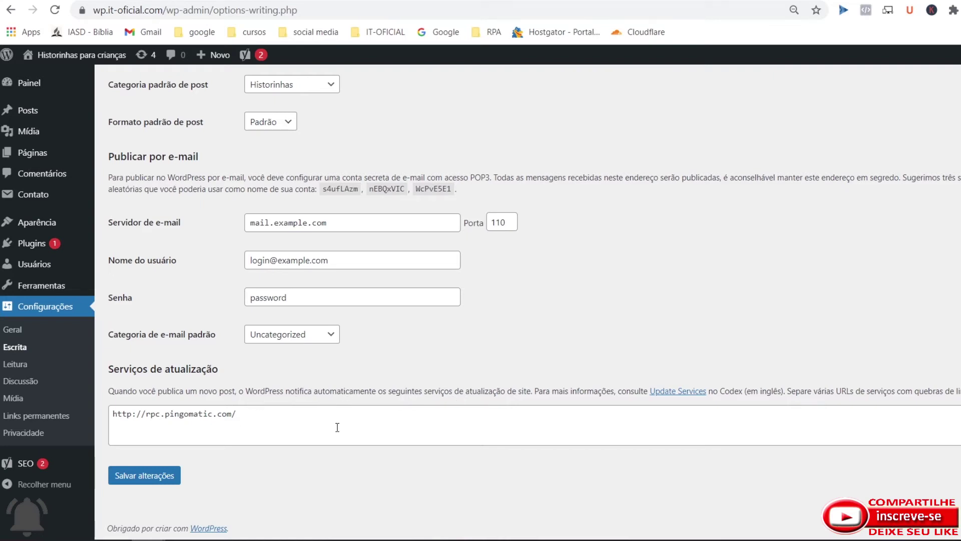
{"action": "left_click", "coordinate": [220, 413]}
{"action": "key", "text": "ctrl+a"}
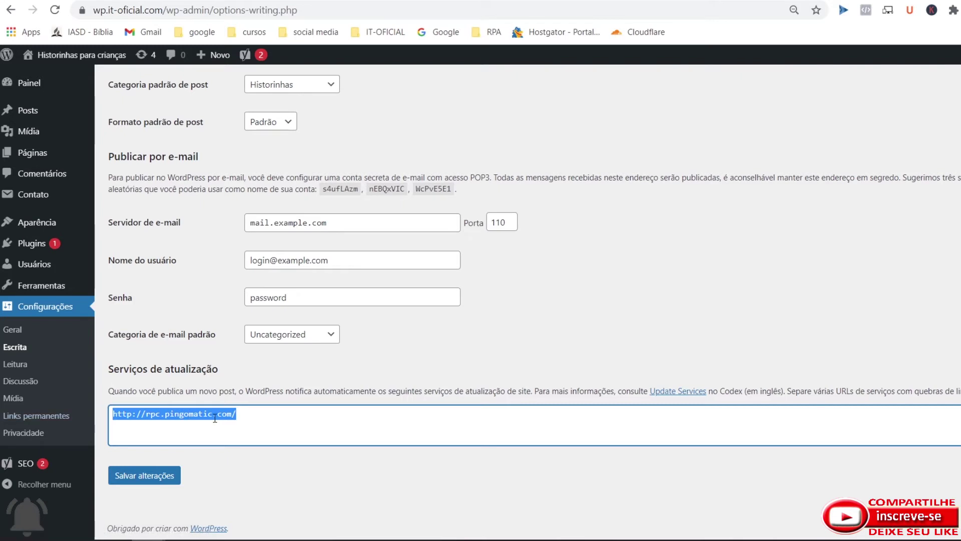
- Open the reading settings and examine how the recent posts are listed on the site's home page
{"action": "left_click", "coordinate": [19, 369]}
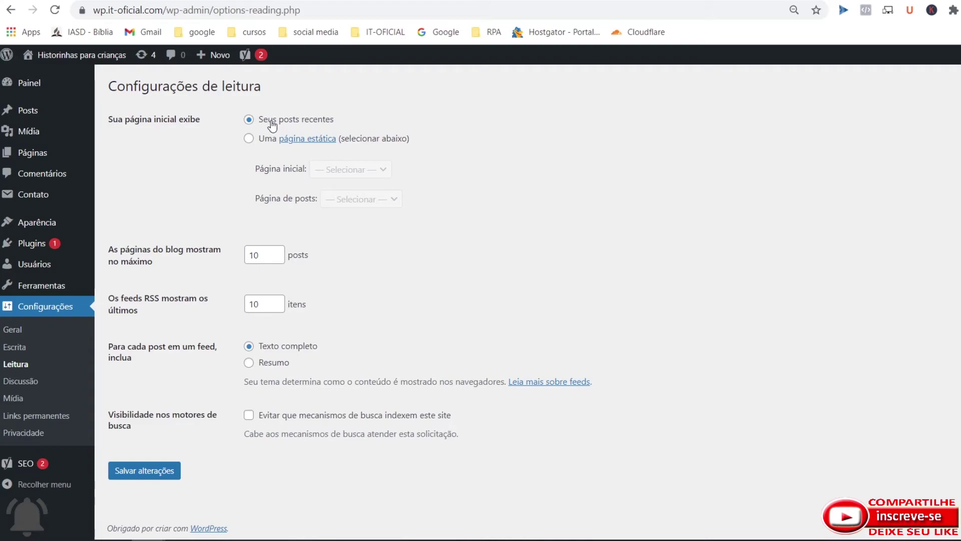
{"action": "left_click", "coordinate": [278, 1]}
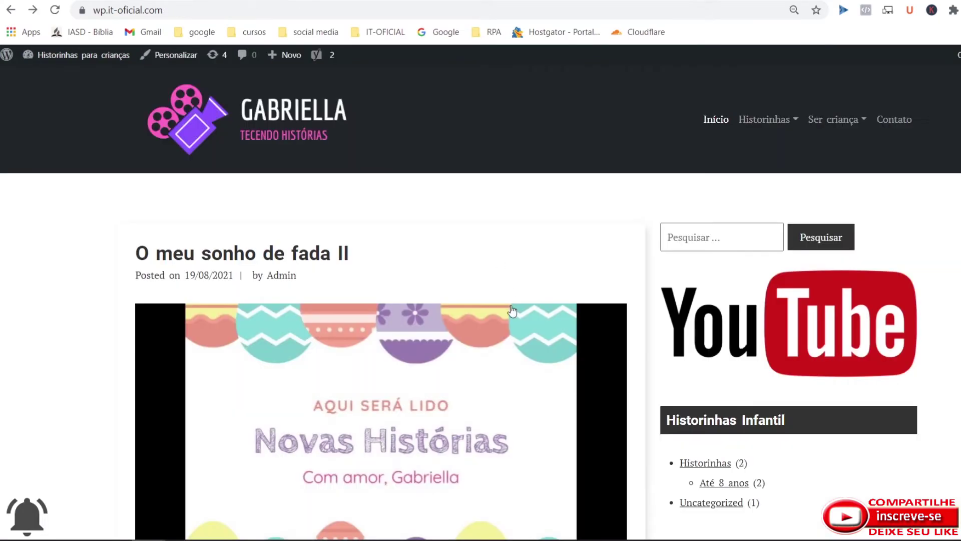
{"action": "scroll", "coordinate": [516, 315], "scroll_direction": "down", "scroll_amount": 10}
{"action": "scroll", "coordinate": [520, 320], "scroll_direction": "down", "scroll_amount": 5}
{"action": "scroll", "coordinate": [549, 346], "scroll_direction": "up", "scroll_amount": 15}
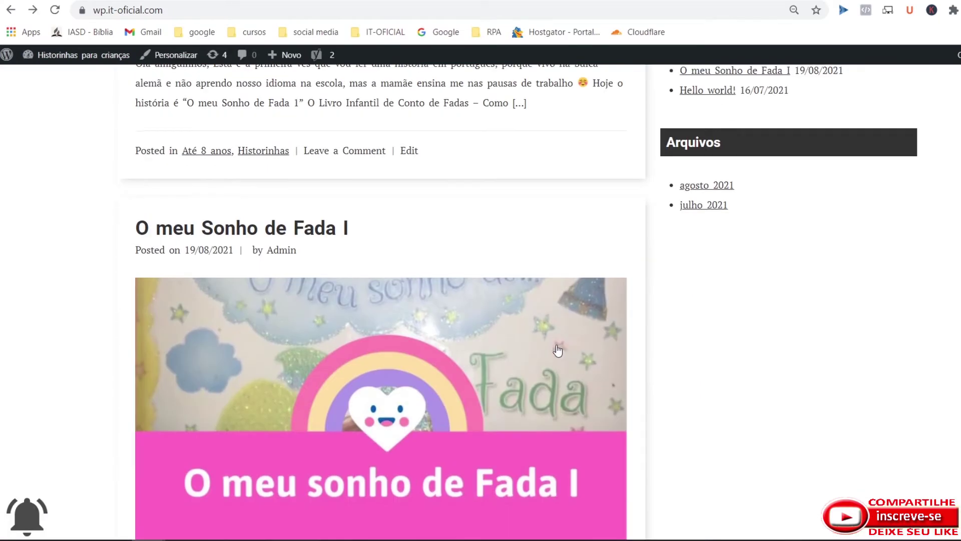
{"action": "scroll", "coordinate": [408, 343], "scroll_direction": "down", "scroll_amount": 9}
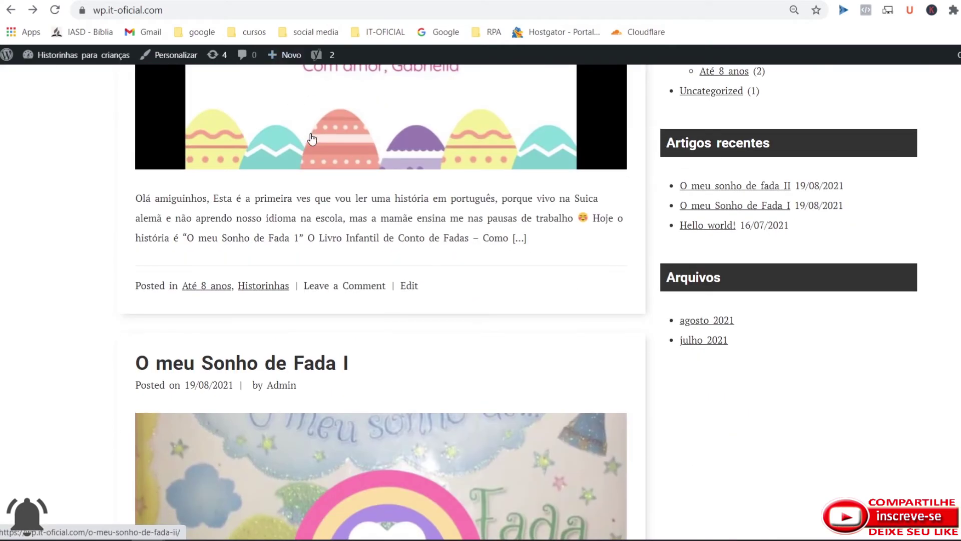
{"action": "scroll", "coordinate": [431, 488], "scroll_direction": "down", "scroll_amount": 1}
{"action": "scroll", "coordinate": [430, 489], "scroll_direction": "down", "scroll_amount": 10}
{"action": "scroll", "coordinate": [316, 354], "scroll_direction": "up", "scroll_amount": 5}
{"action": "scroll", "coordinate": [208, 511], "scroll_direction": "down", "scroll_amount": 5}
{"action": "scroll", "coordinate": [368, 341], "scroll_direction": "up", "scroll_amount": 12}
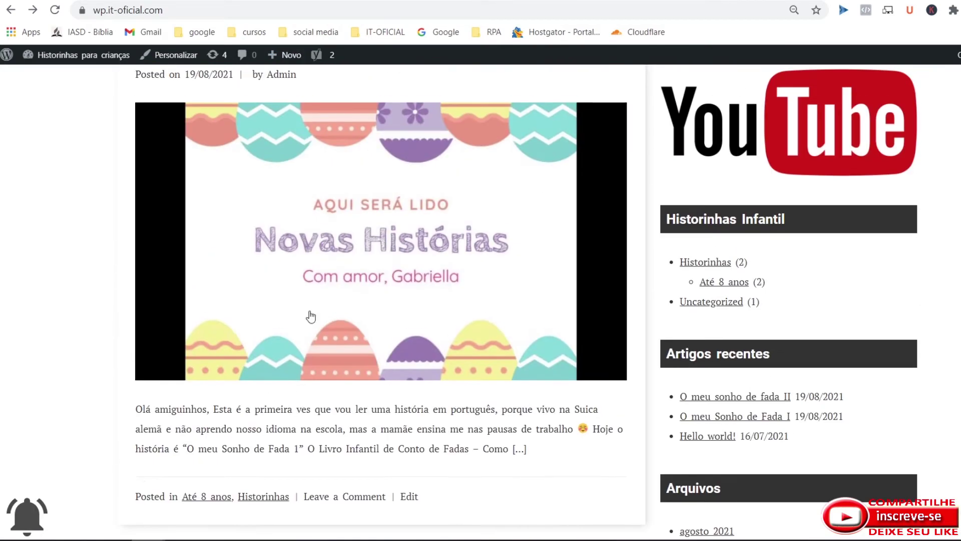
{"action": "scroll", "coordinate": [350, 377], "scroll_direction": "up", "scroll_amount": 4}
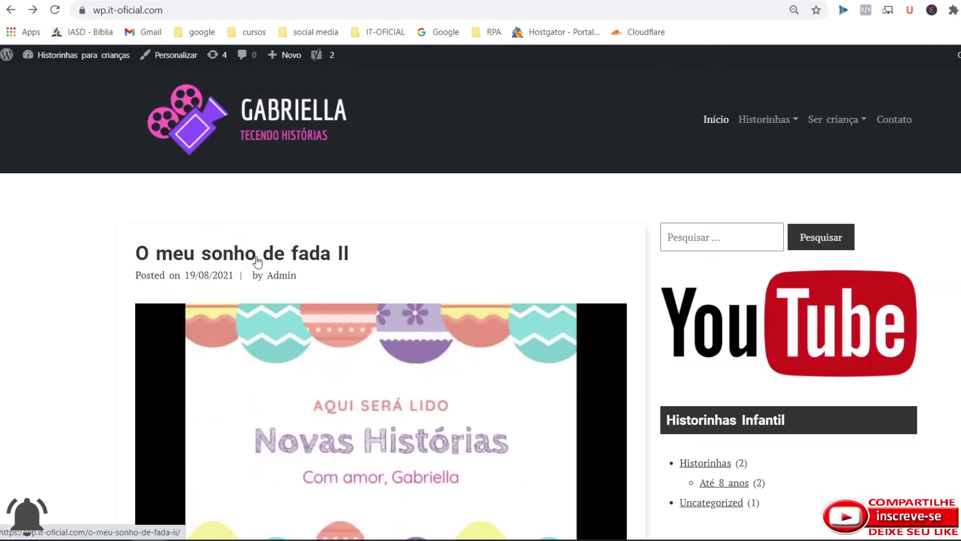
{"action": "scroll", "coordinate": [331, 458], "scroll_direction": "down", "scroll_amount": 9}
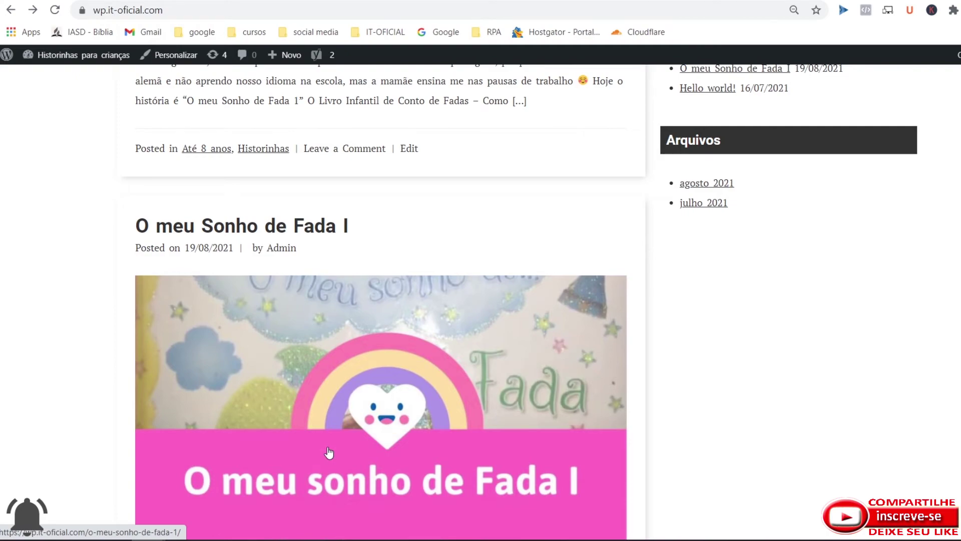
- Examine the full text and video of the post "O meu sonho de fada II", and return to the reading settings
{"action": "left_click", "coordinate": [378, 1]}
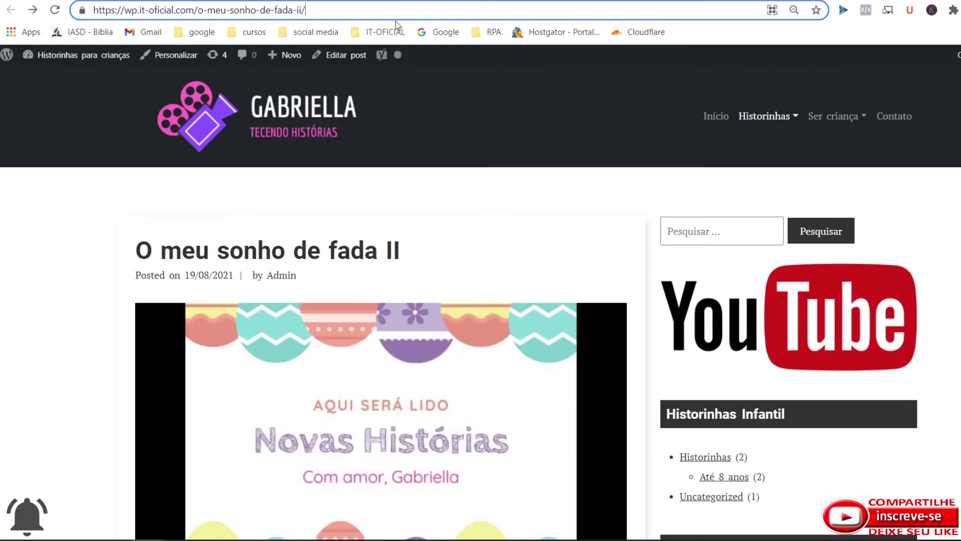
{"action": "scroll", "coordinate": [560, 465], "scroll_direction": "down", "scroll_amount": 20}
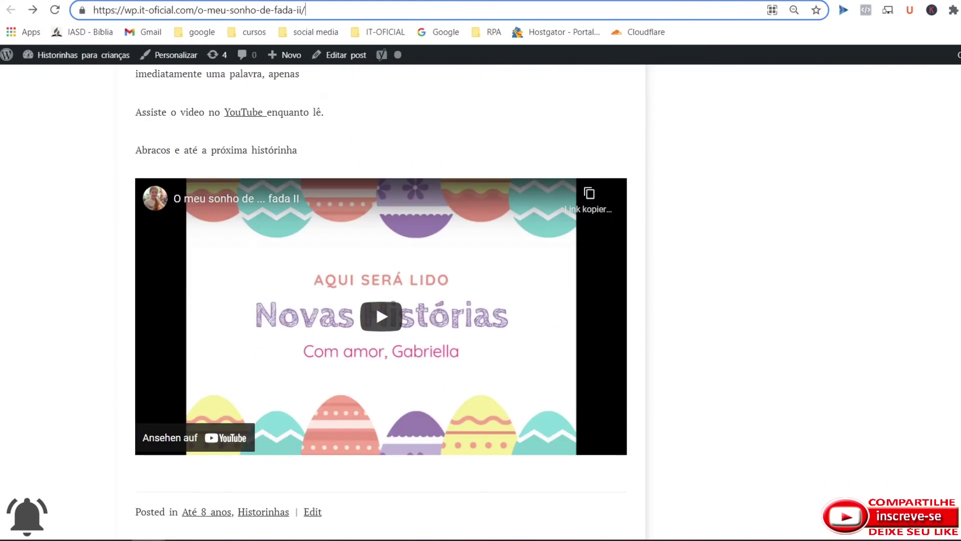
{"action": "scroll", "coordinate": [386, 316], "scroll_direction": "up", "scroll_amount": 4}
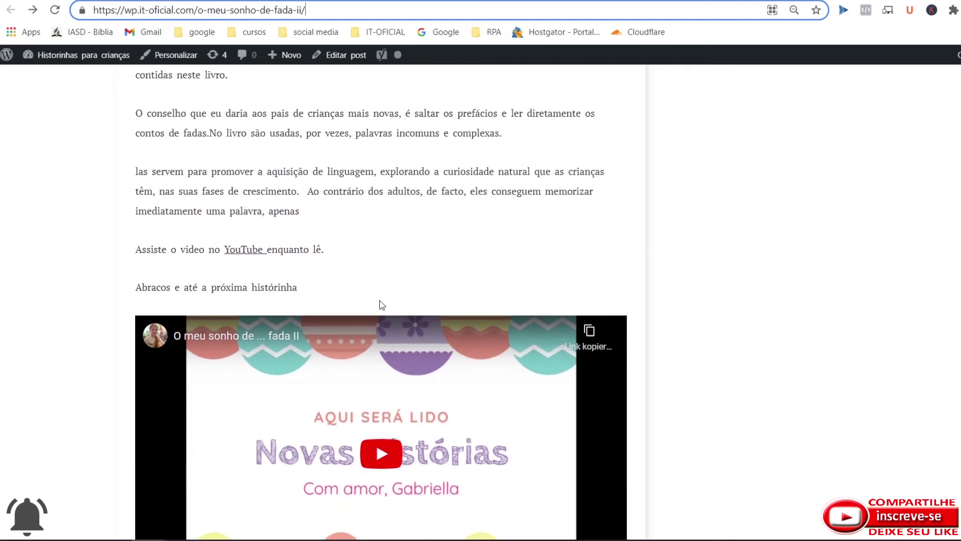
{"action": "left_click", "coordinate": [240, 1]}
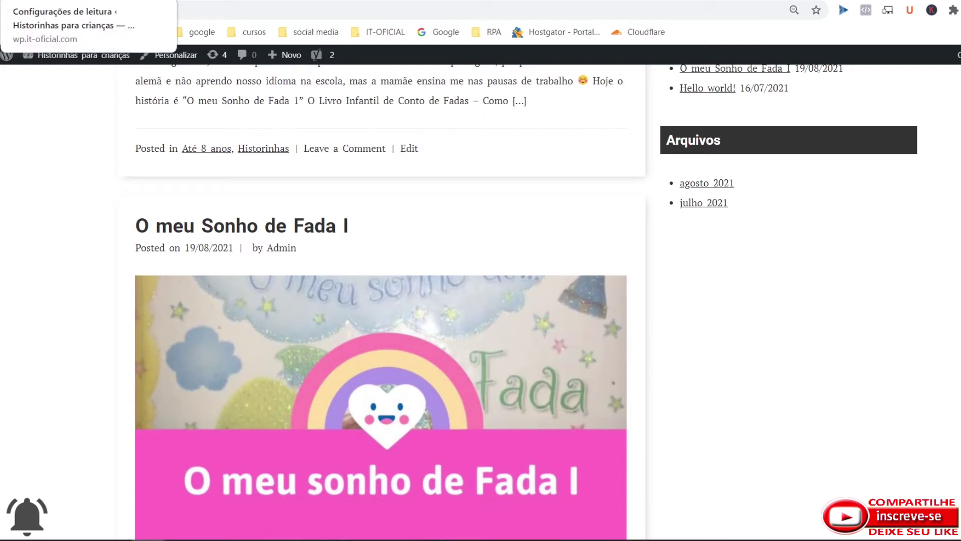
{"action": "left_click", "coordinate": [75, 0]}
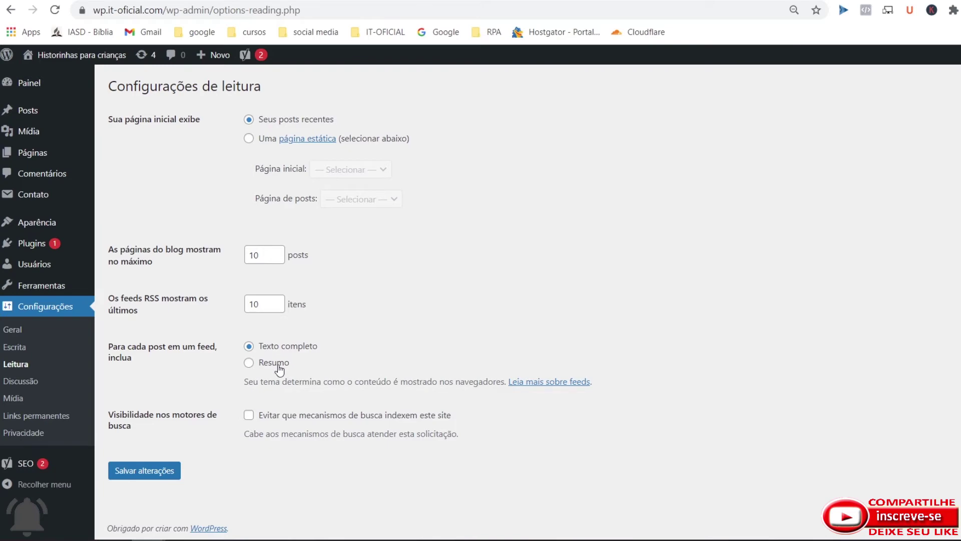
- Compare the post summaries on the home page with the full post page, and return to the reading settings
{"action": "left_click", "coordinate": [368, 0]}
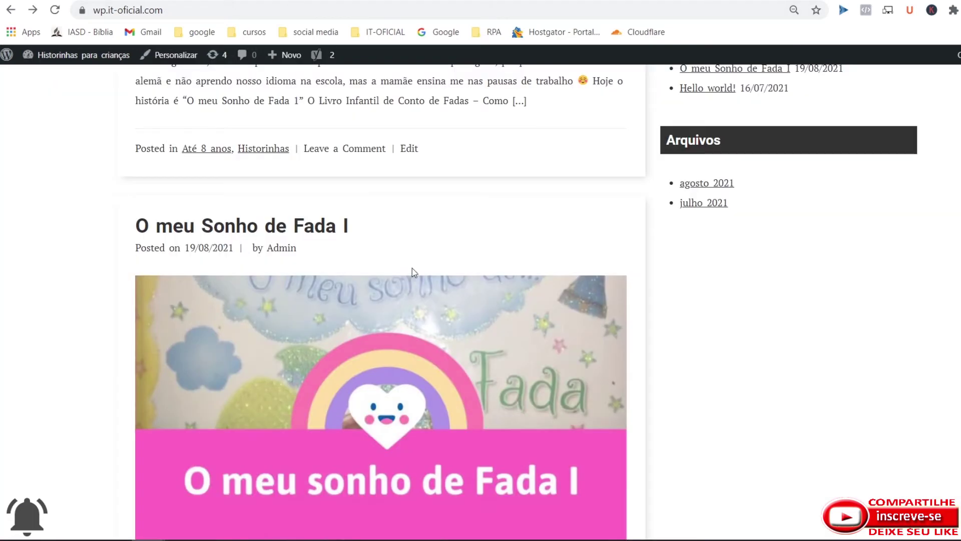
{"action": "scroll", "coordinate": [408, 265], "scroll_direction": "down", "scroll_amount": 1}
{"action": "scroll", "coordinate": [398, 263], "scroll_direction": "up", "scroll_amount": 6}
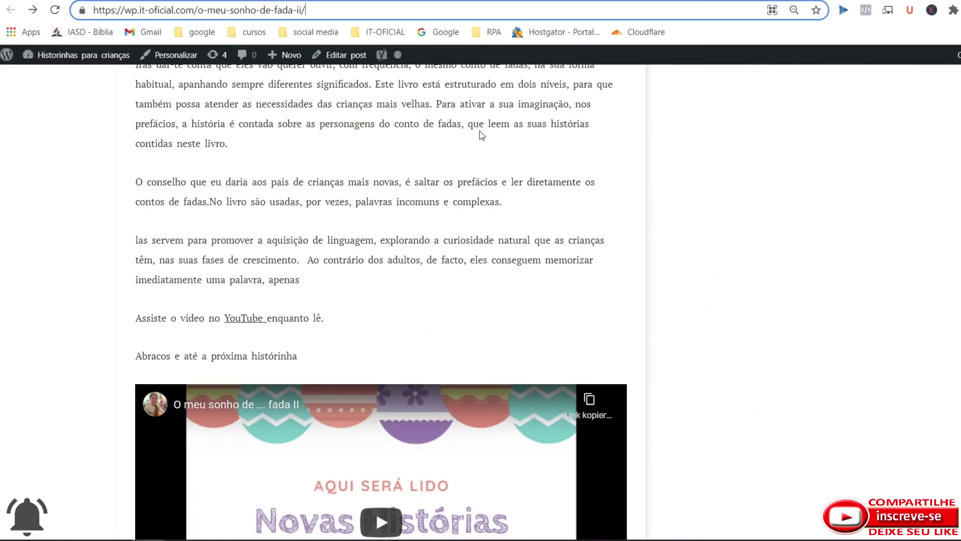
{"action": "scroll", "coordinate": [425, 278], "scroll_direction": "down", "scroll_amount": 9}
{"action": "scroll", "coordinate": [377, 208], "scroll_direction": "up", "scroll_amount": 7}
{"action": "scroll", "coordinate": [376, 226], "scroll_direction": "up", "scroll_amount": 8}
{"action": "scroll", "coordinate": [374, 222], "scroll_direction": "up", "scroll_amount": 10}
{"action": "scroll", "coordinate": [375, 200], "scroll_direction": "down", "scroll_amount": 8}
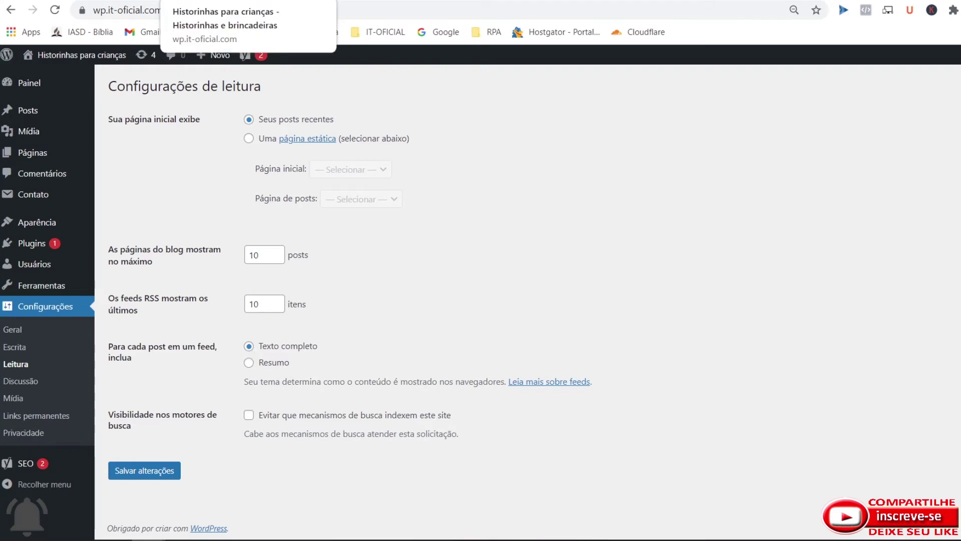
{"action": "left_click", "coordinate": [263, 1]}
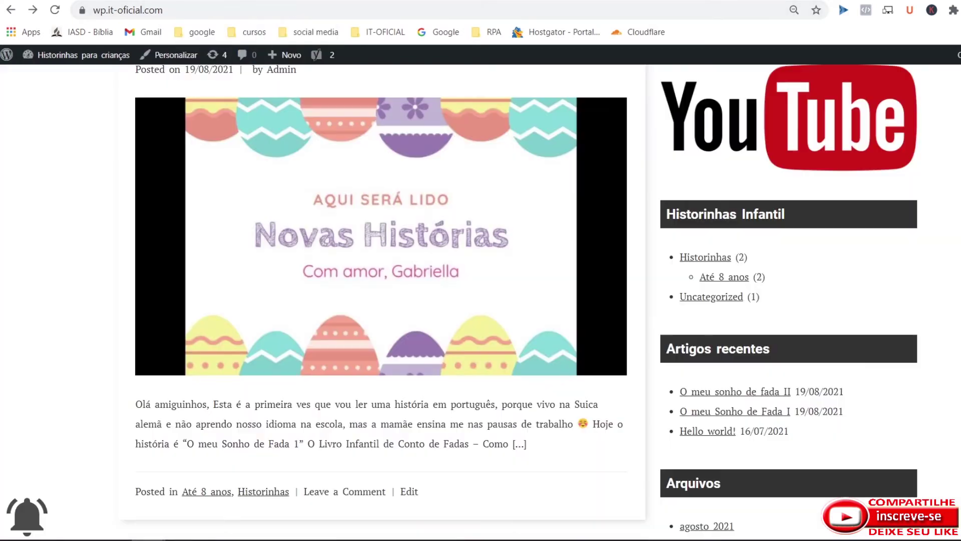
{"action": "left_click", "coordinate": [116, 0]}
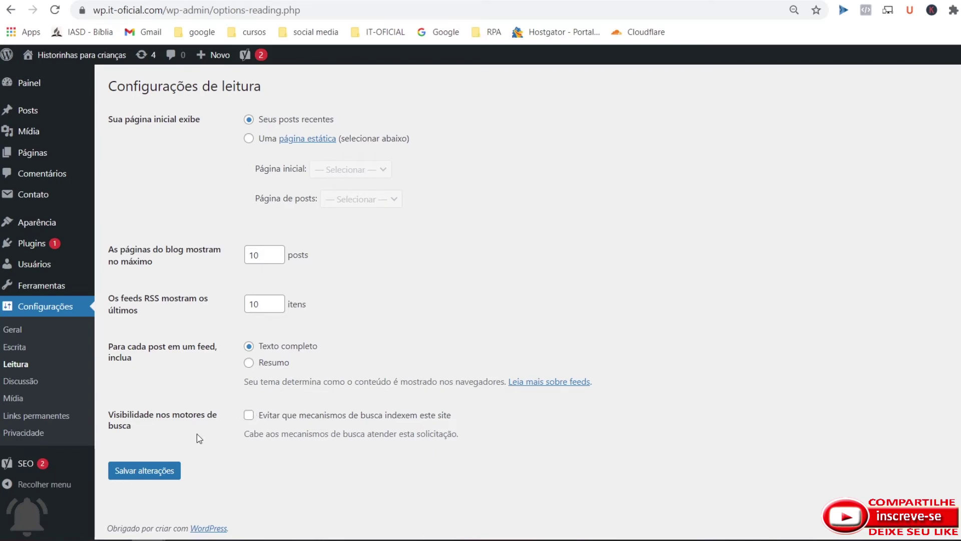
- Review the pingback and trackback option in the discussion settings, and highlight the update services address in the writing settings
{"action": "left_click", "coordinate": [28, 386]}
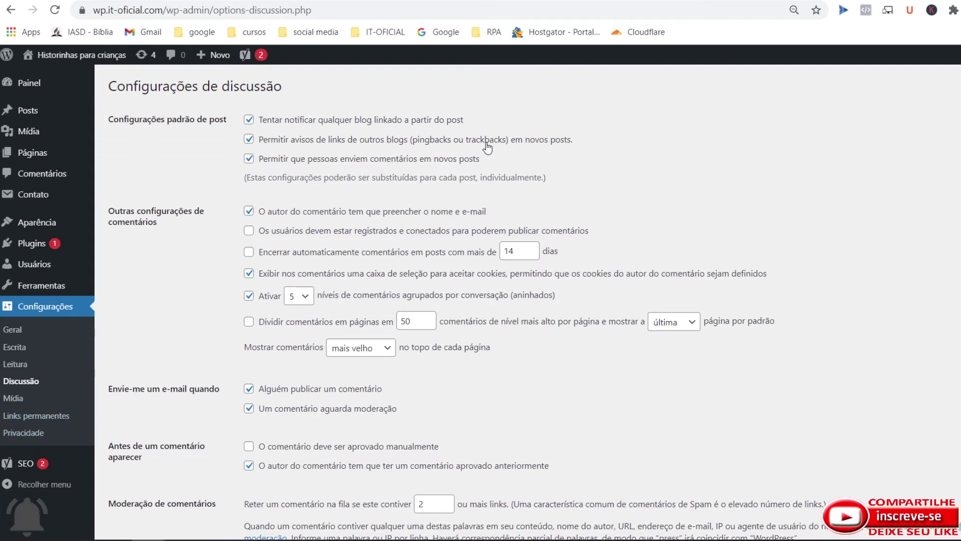
{"action": "left_click", "coordinate": [15, 364]}
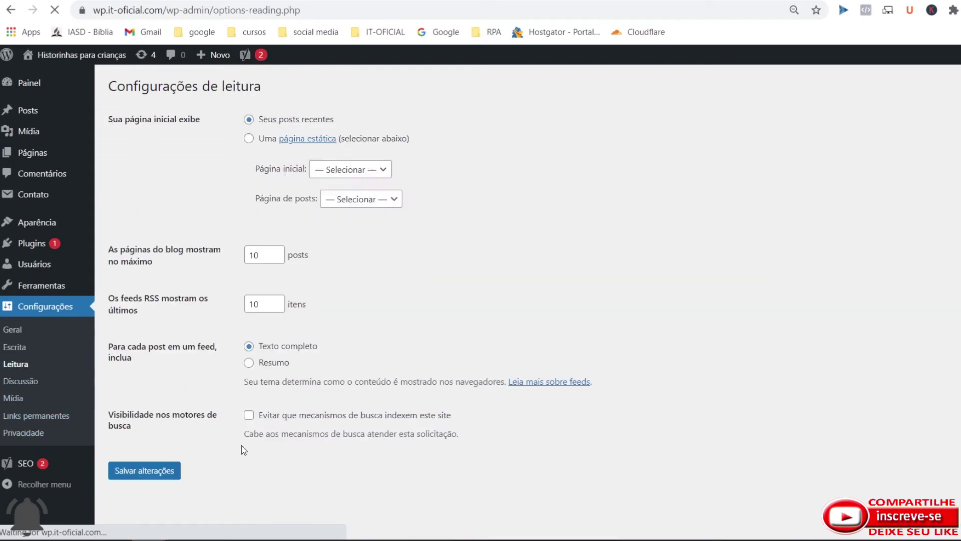
{"action": "left_click", "coordinate": [11, 347]}
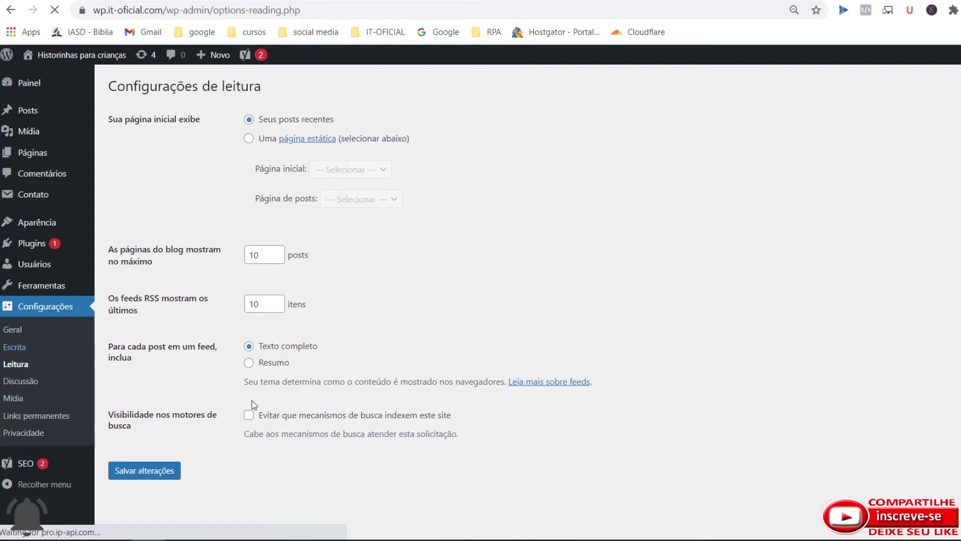
{"action": "left_click_drag", "start_coordinate": [235, 450], "coordinate": [111, 448]}
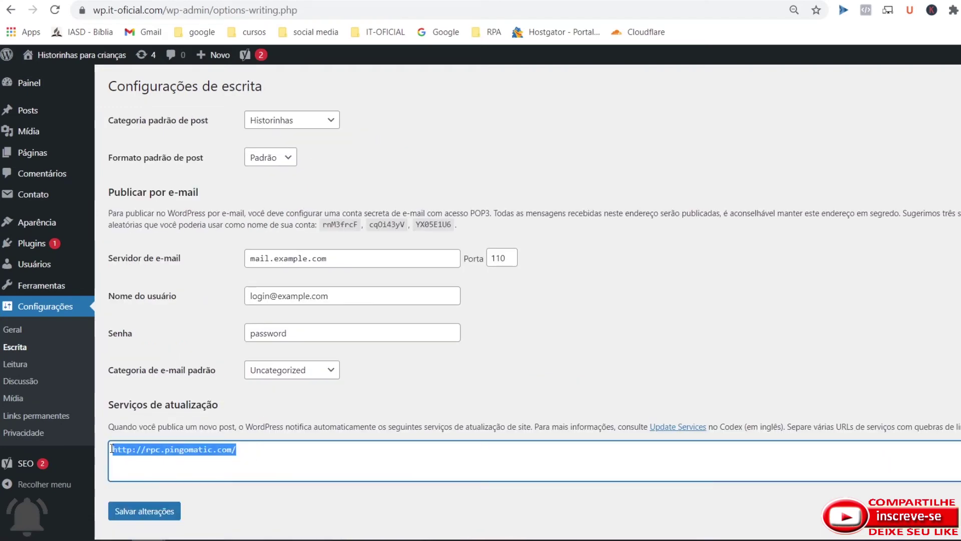
- Open the discussion settings and review the nested comment level choices and the "Envie-me um e-mail quando" notification options
{"action": "left_click", "coordinate": [18, 382]}
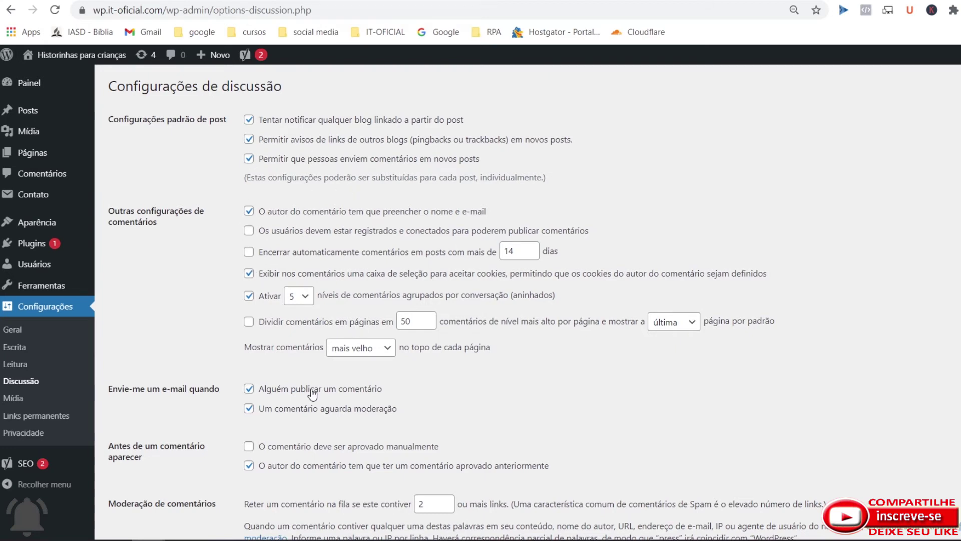
{"action": "scroll", "coordinate": [312, 395], "scroll_direction": "down", "scroll_amount": 3}
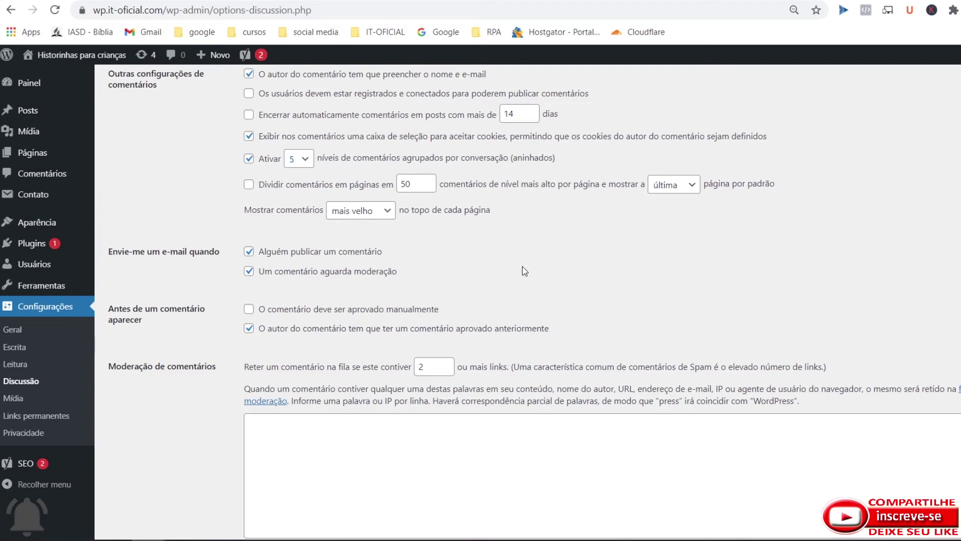
{"action": "left_click", "coordinate": [305, 160]}
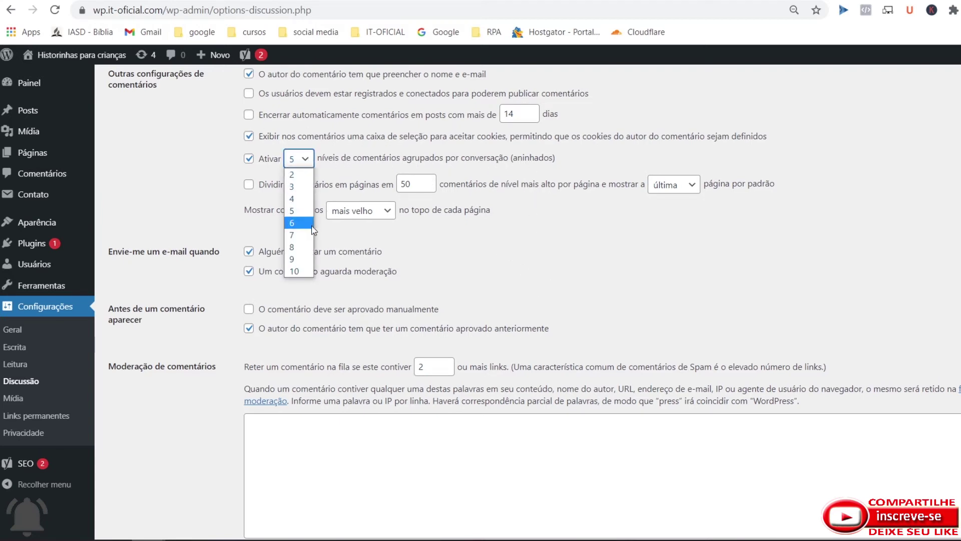
{"action": "left_click", "coordinate": [353, 154]}
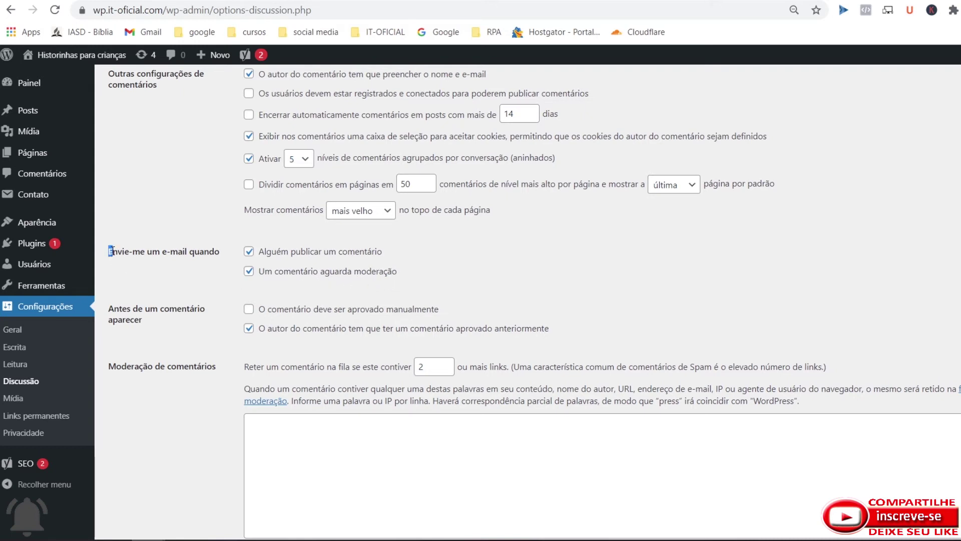
{"action": "left_click_drag", "start_coordinate": [109, 254], "coordinate": [229, 252]}
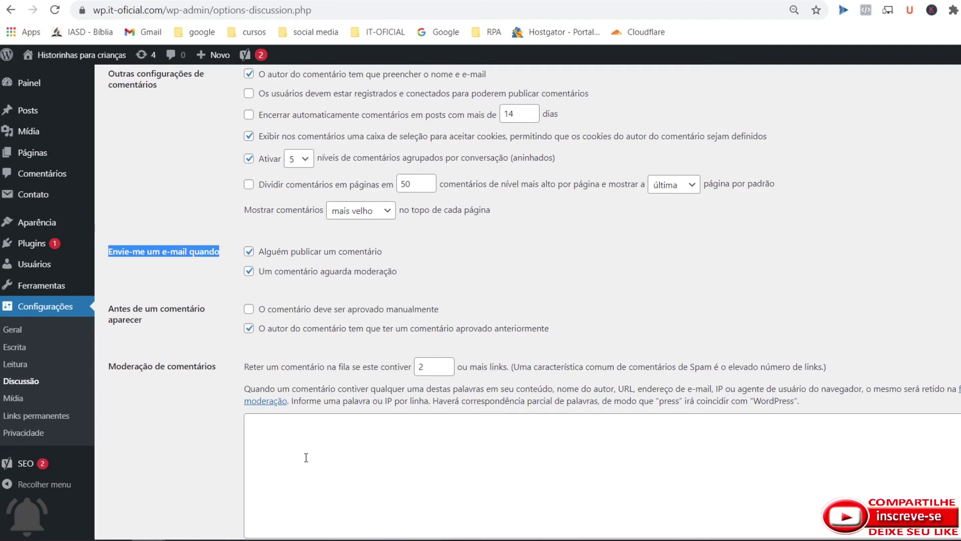
- Examine the comment approval, moderation, disallowed comments and avatar options in the discussion settings
{"action": "scroll", "coordinate": [365, 360], "scroll_direction": "down", "scroll_amount": 3}
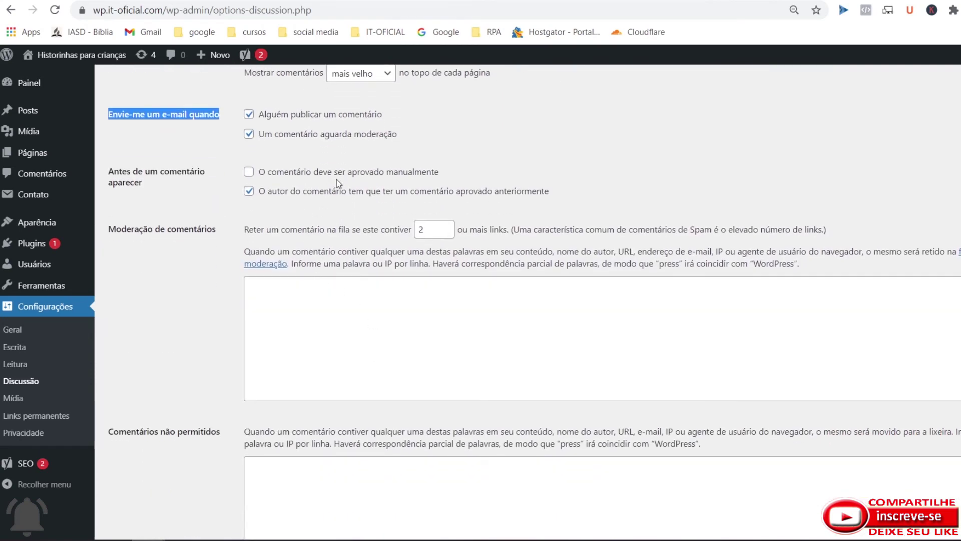
{"action": "scroll", "coordinate": [434, 302], "scroll_direction": "down", "scroll_amount": 1}
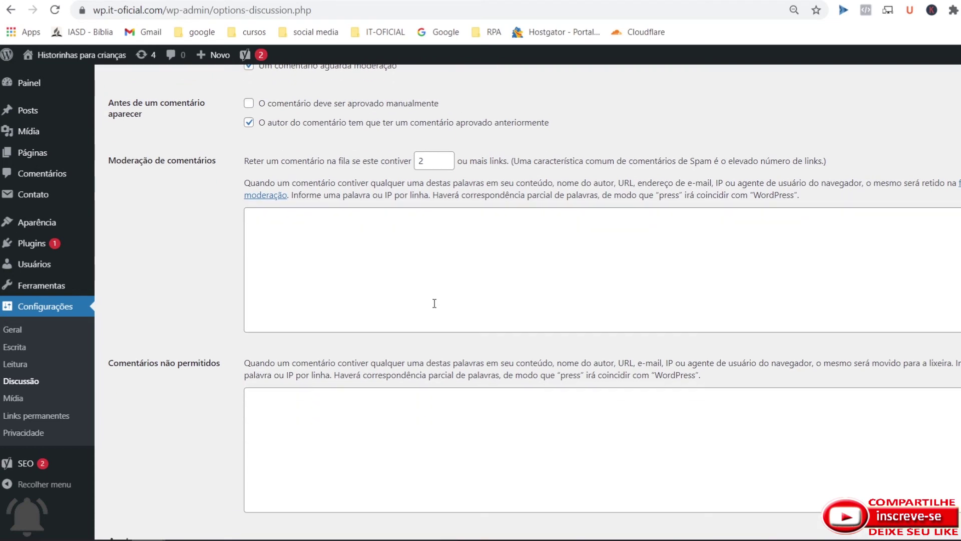
{"action": "scroll", "coordinate": [357, 249], "scroll_direction": "down", "scroll_amount": 1}
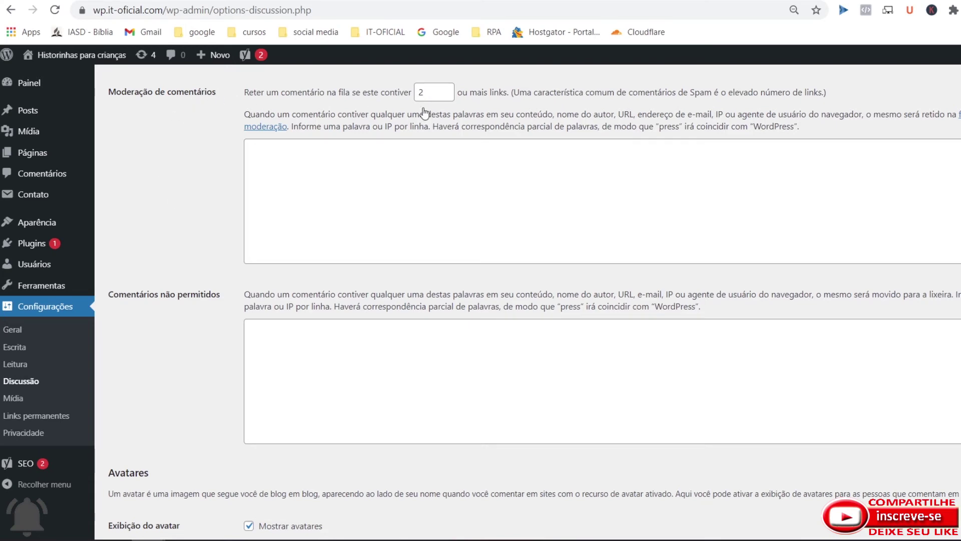
{"action": "scroll", "coordinate": [255, 413], "scroll_direction": "down", "scroll_amount": 3}
{"action": "scroll", "coordinate": [218, 403], "scroll_direction": "down", "scroll_amount": 3}
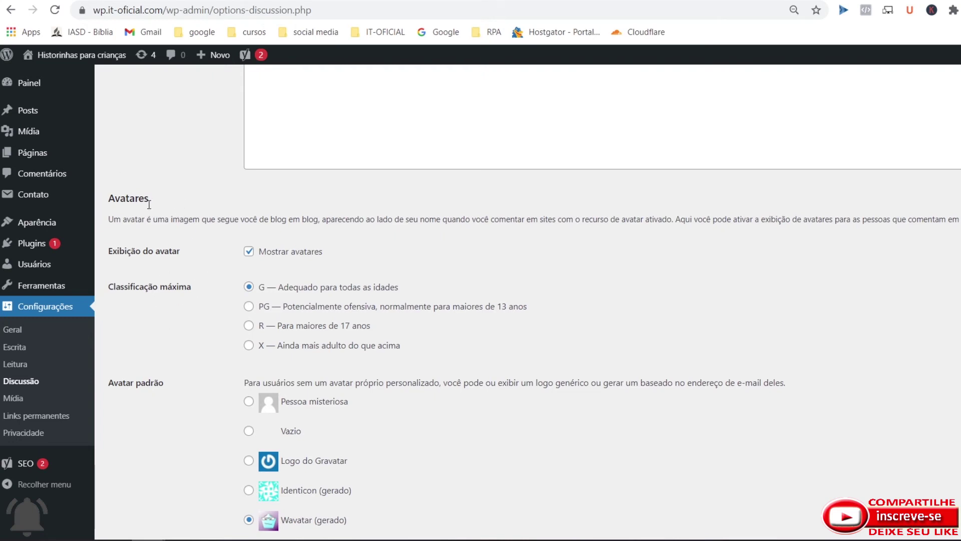
{"action": "scroll", "coordinate": [191, 319], "scroll_direction": "down", "scroll_amount": 3}
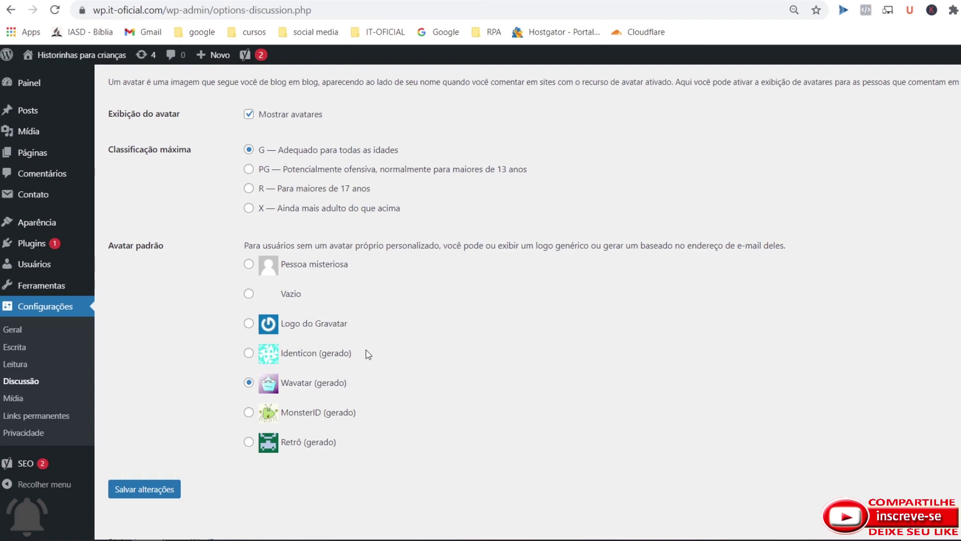
- Open the media settings and compare the image size options with the post image on the site's home page
{"action": "left_click", "coordinate": [18, 400]}
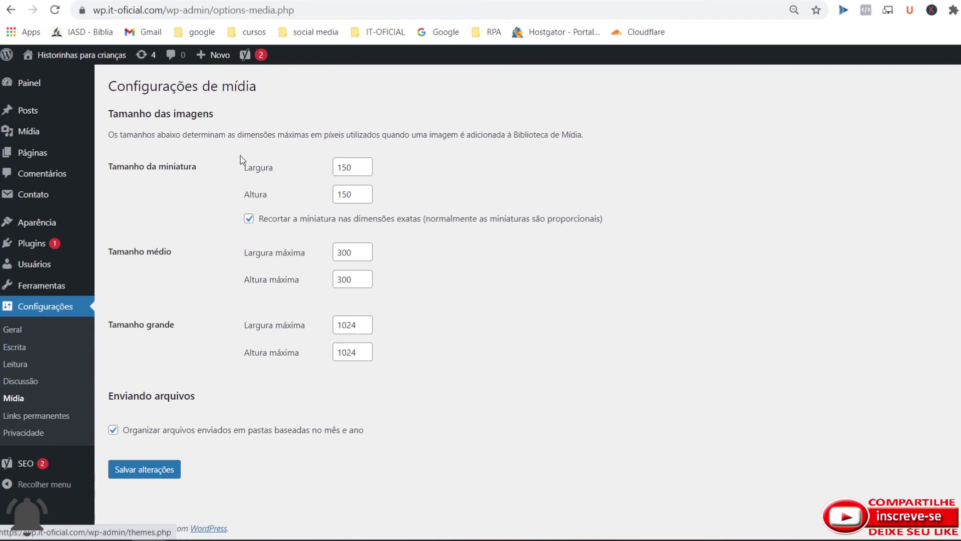
{"action": "left_click", "coordinate": [270, 0]}
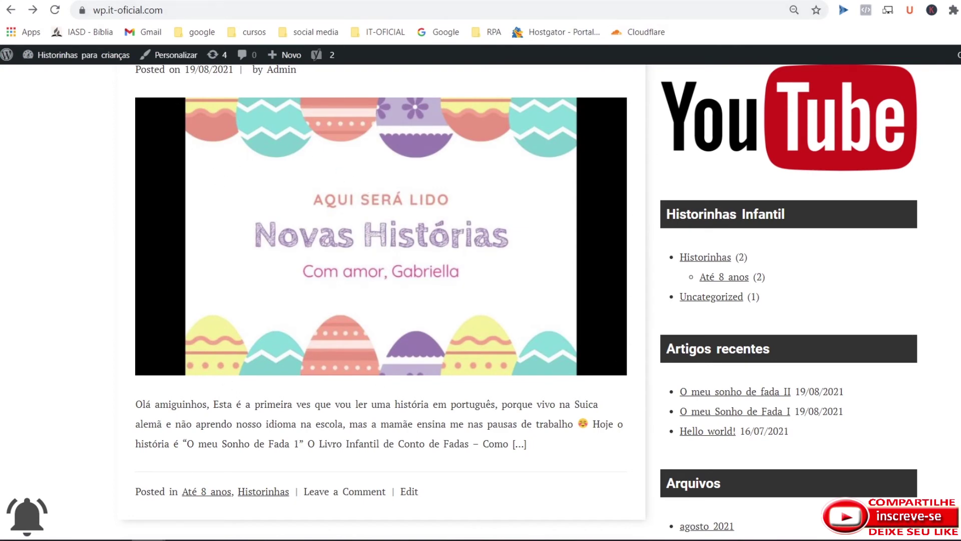
{"action": "left_click", "coordinate": [135, 0]}
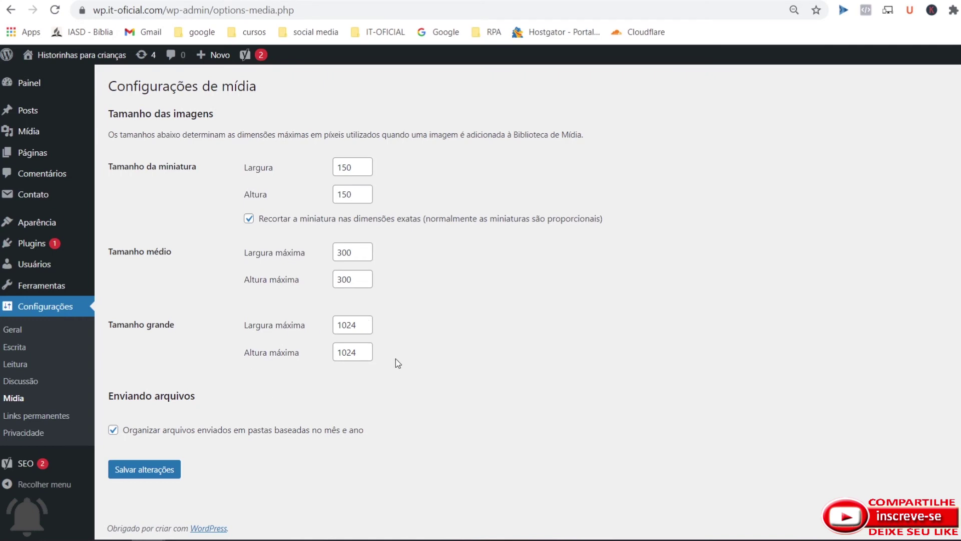
- Open the permalink settings and examine the post name in the address of the post "O meu sonho de fada II"
{"action": "left_click", "coordinate": [27, 413]}
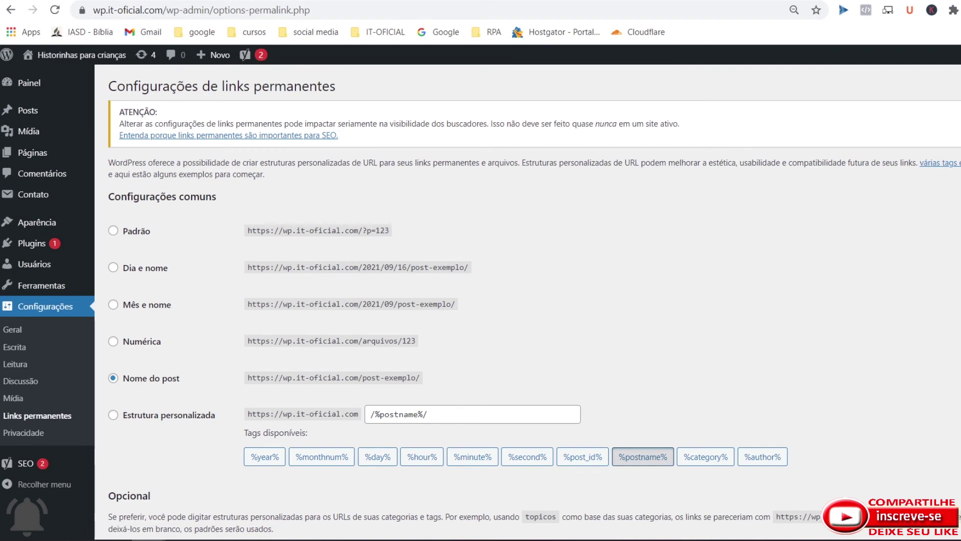
{"action": "left_click", "coordinate": [368, 0]}
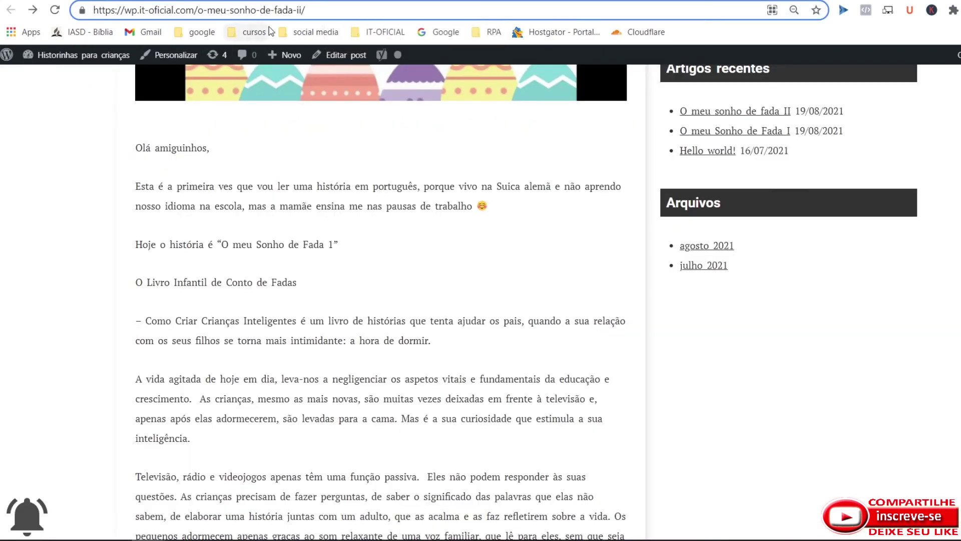
{"action": "left_click_drag", "start_coordinate": [306, 10], "coordinate": [199, 10]}
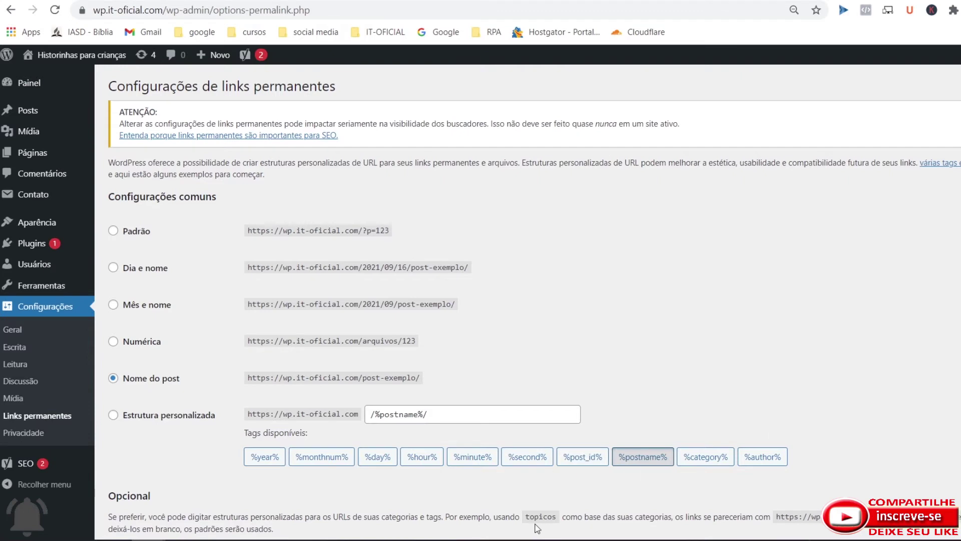
- Compare the post name part of the "Nome do post" example with the /%postname%/ tag in the custom structure
{"action": "left_click_drag", "start_coordinate": [362, 377], "coordinate": [430, 383]}
{"action": "left_click_drag", "start_coordinate": [383, 415], "coordinate": [423, 415]}
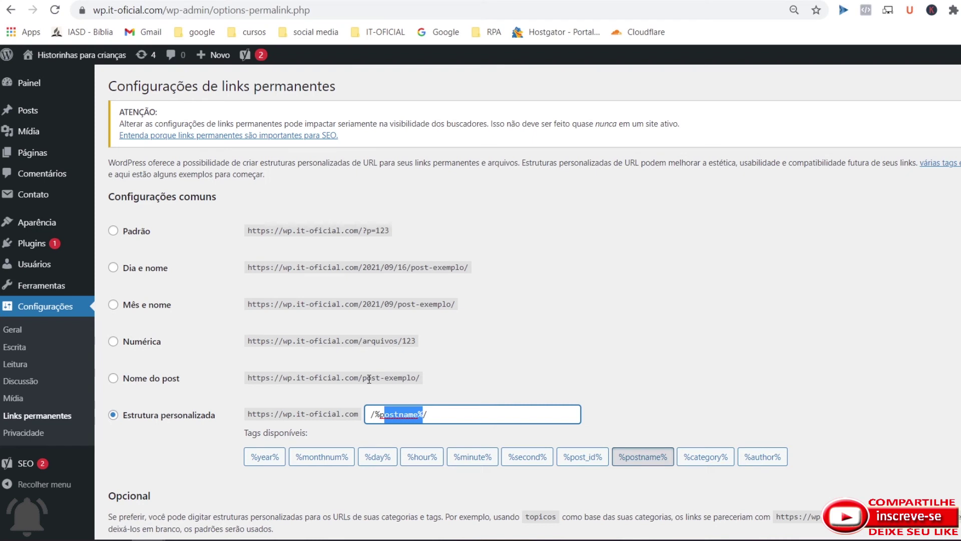
{"action": "left_click_drag", "start_coordinate": [359, 378], "coordinate": [413, 380]}
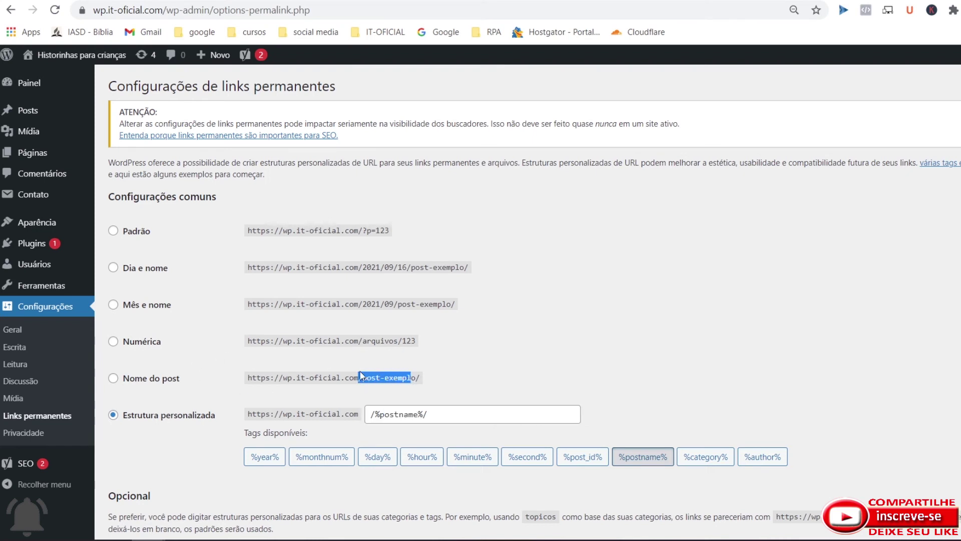
{"action": "left_click", "coordinate": [310, 376]}
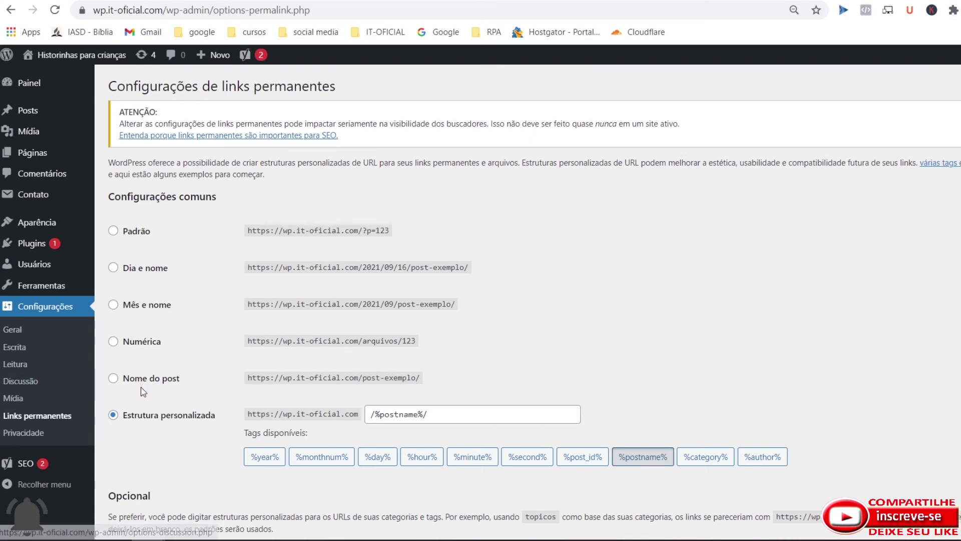
- Examine the date and post name parts of the "Dia e nome" example and the optional category and tag bases
{"action": "scroll", "coordinate": [424, 432], "scroll_direction": "down", "scroll_amount": 2}
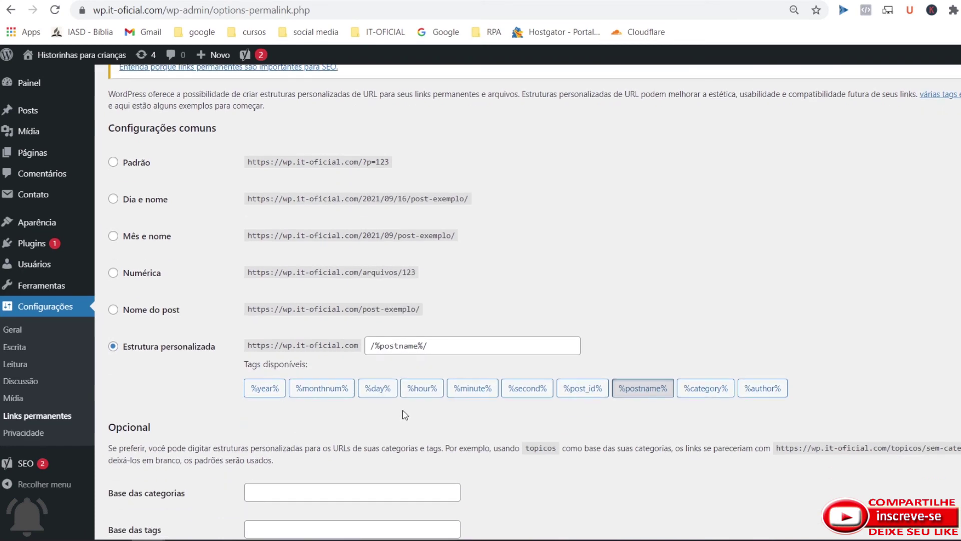
{"action": "left_click_drag", "start_coordinate": [379, 350], "coordinate": [420, 350]}
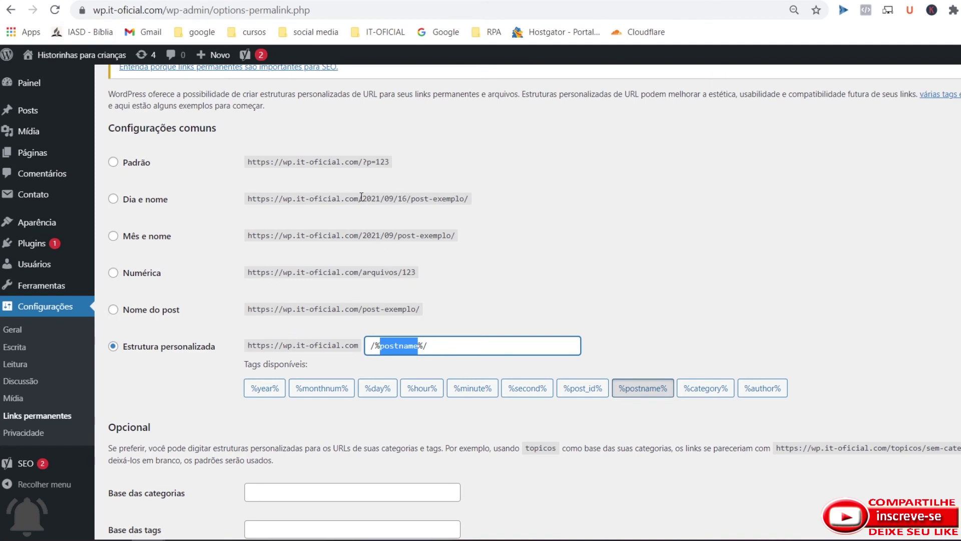
{"action": "left_click_drag", "start_coordinate": [363, 198], "coordinate": [410, 201]}
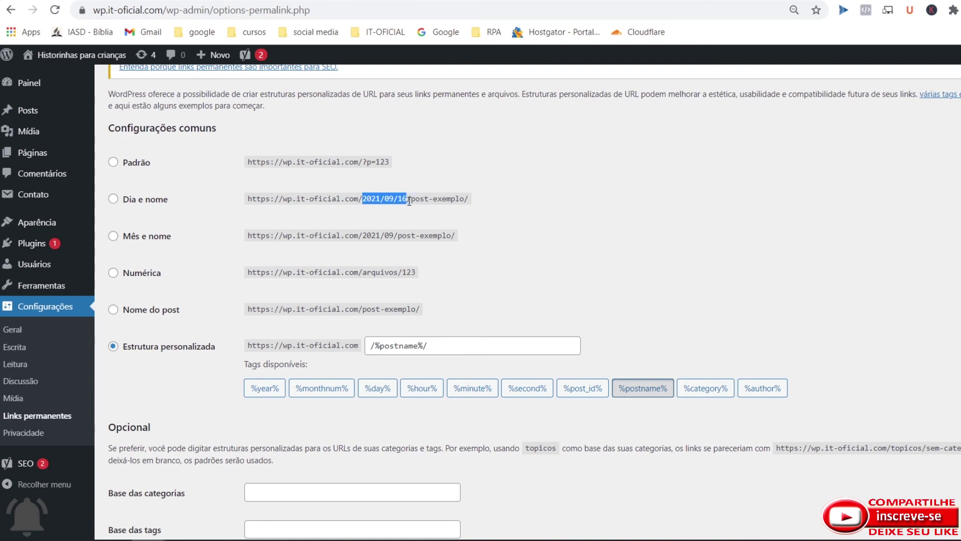
{"action": "left_click_drag", "start_coordinate": [411, 198], "coordinate": [464, 200]}
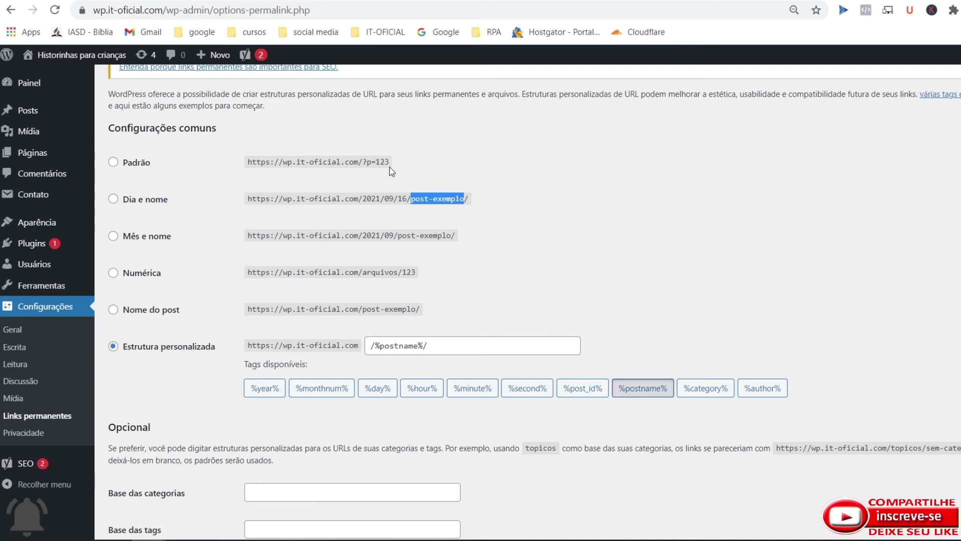
{"action": "scroll", "coordinate": [387, 391], "scroll_direction": "down", "scroll_amount": 2}
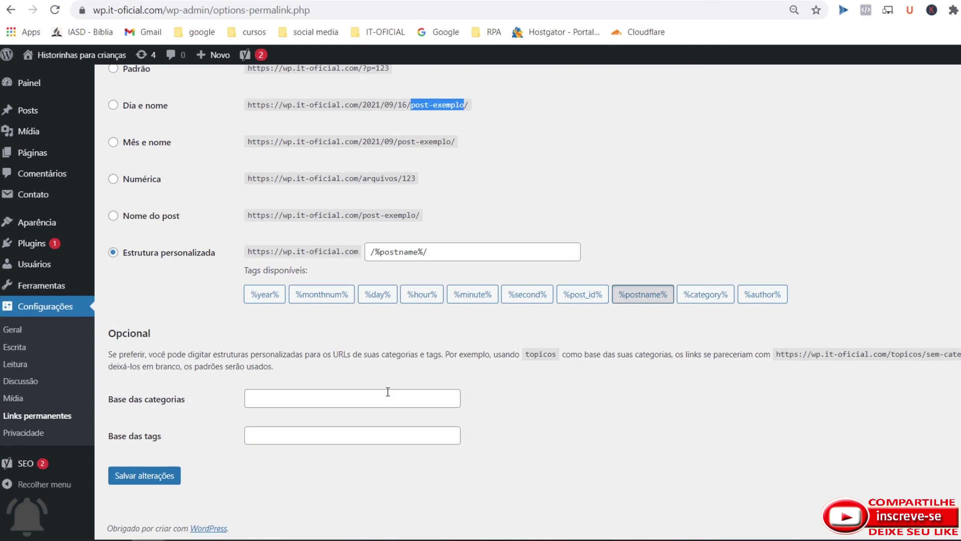
{"action": "scroll", "coordinate": [398, 109], "scroll_direction": "up", "scroll_amount": 2}
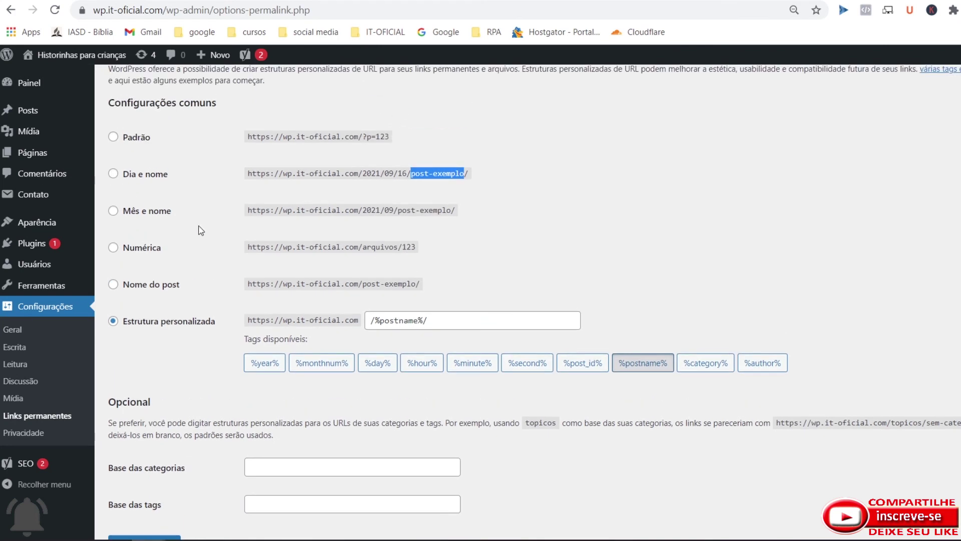
{"action": "scroll", "coordinate": [422, 319], "scroll_direction": "down", "scroll_amount": 2}
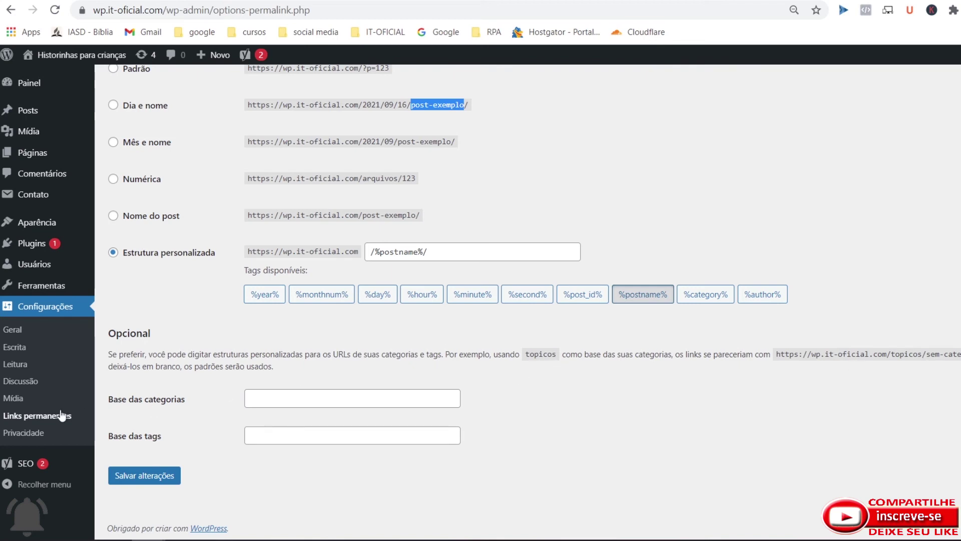
- Review the available privacy policy pages and the policy guide in the privacy settings
{"action": "left_click", "coordinate": [26, 436]}
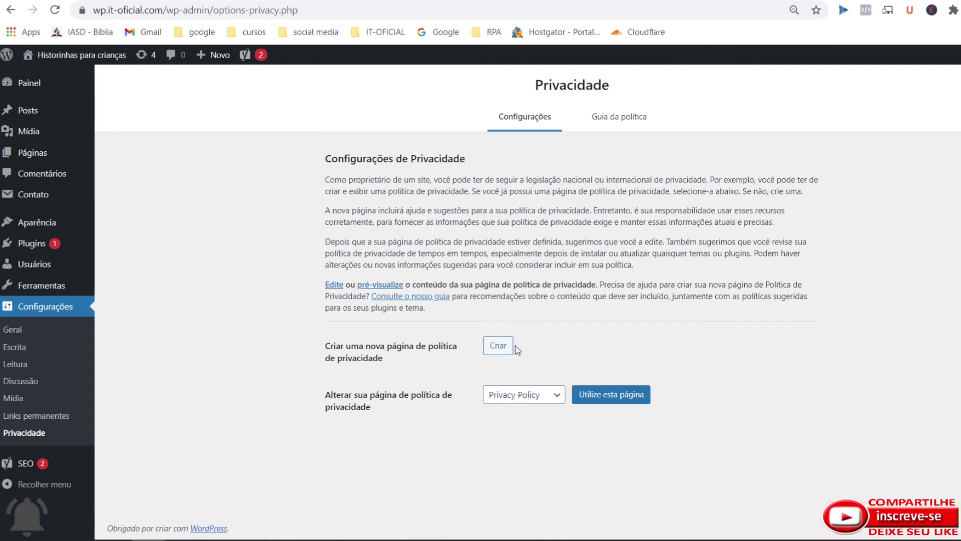
{"action": "left_click", "coordinate": [561, 399]}
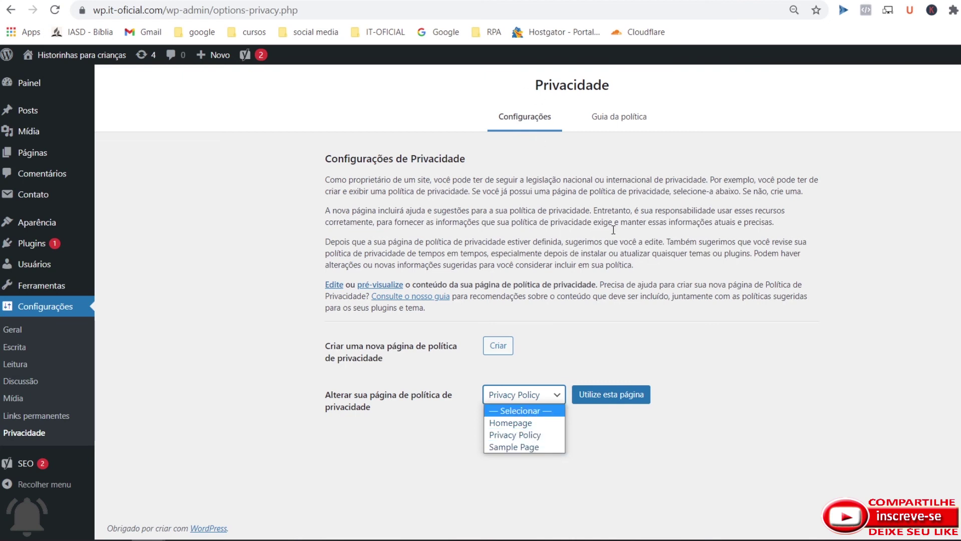
{"action": "left_click", "coordinate": [726, 416]}
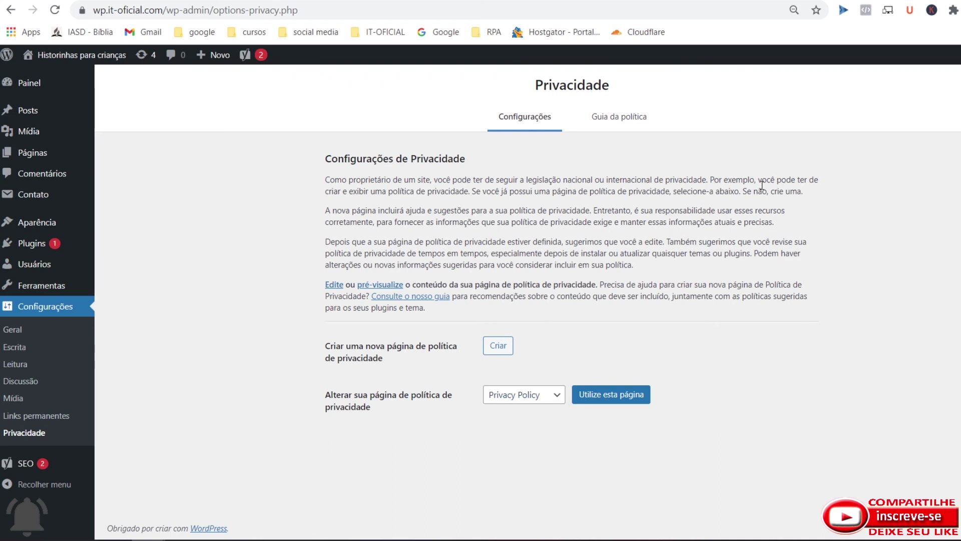
{"action": "left_click", "coordinate": [647, 124]}
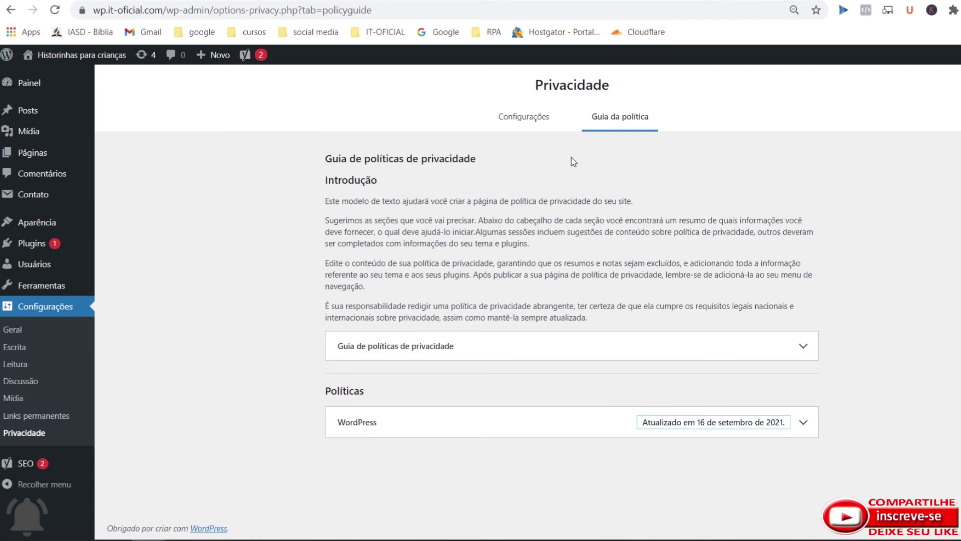
{"action": "left_click", "coordinate": [524, 117]}
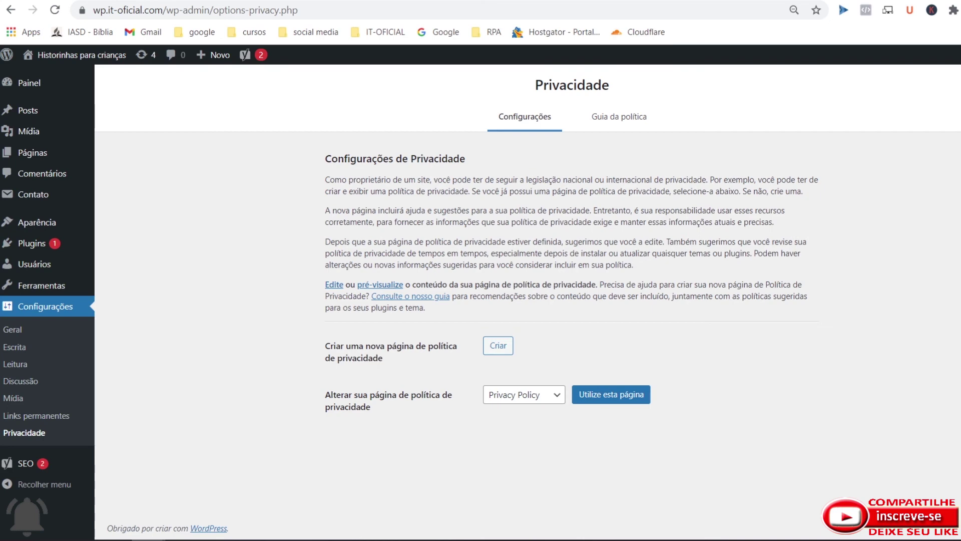
- Open the IT Oficial website and examine its home page down to the data protection banner and footer
{"action": "key", "text": "ctrl+t"}
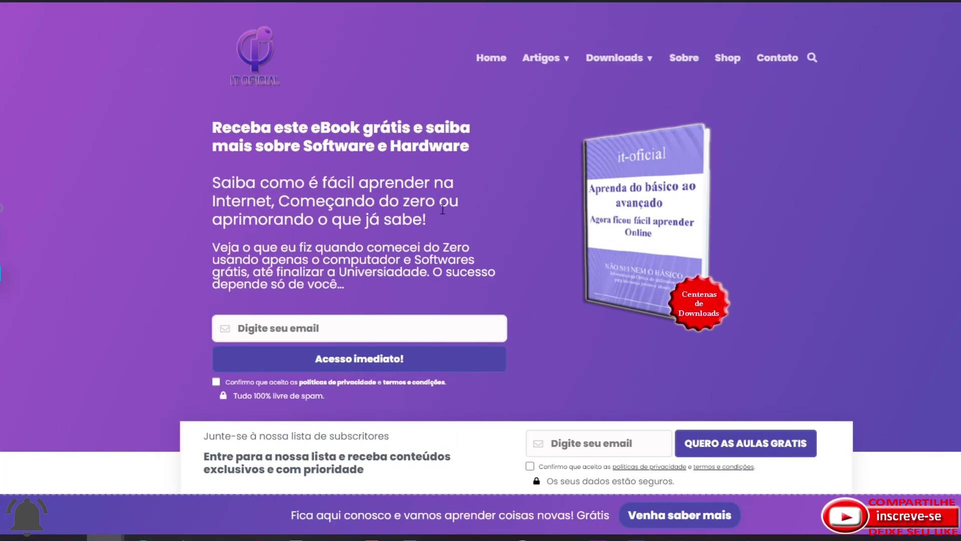
{"action": "scroll", "coordinate": [611, 293], "scroll_direction": "down", "scroll_amount": 1}
{"action": "scroll", "coordinate": [612, 292], "scroll_direction": "down", "scroll_amount": 20}
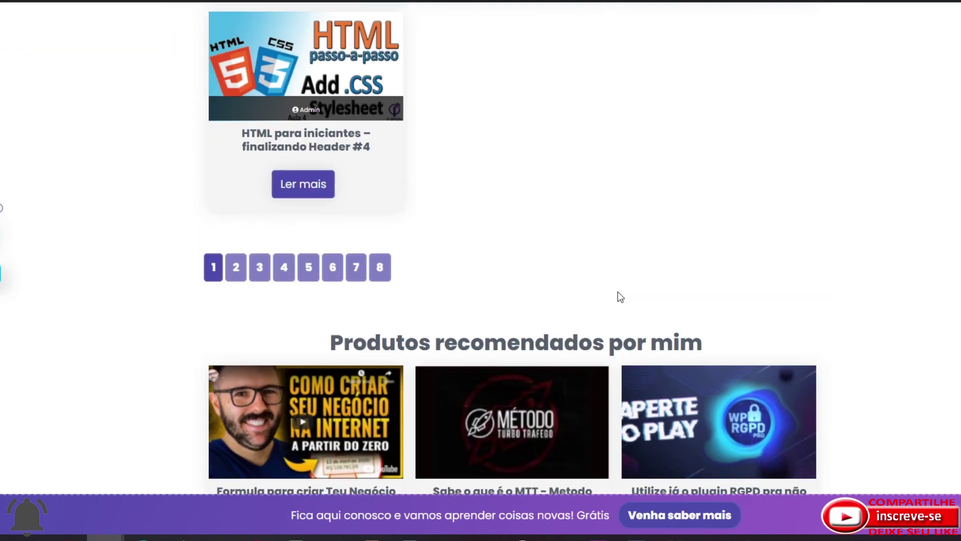
{"action": "scroll", "coordinate": [618, 292], "scroll_direction": "down", "scroll_amount": 15}
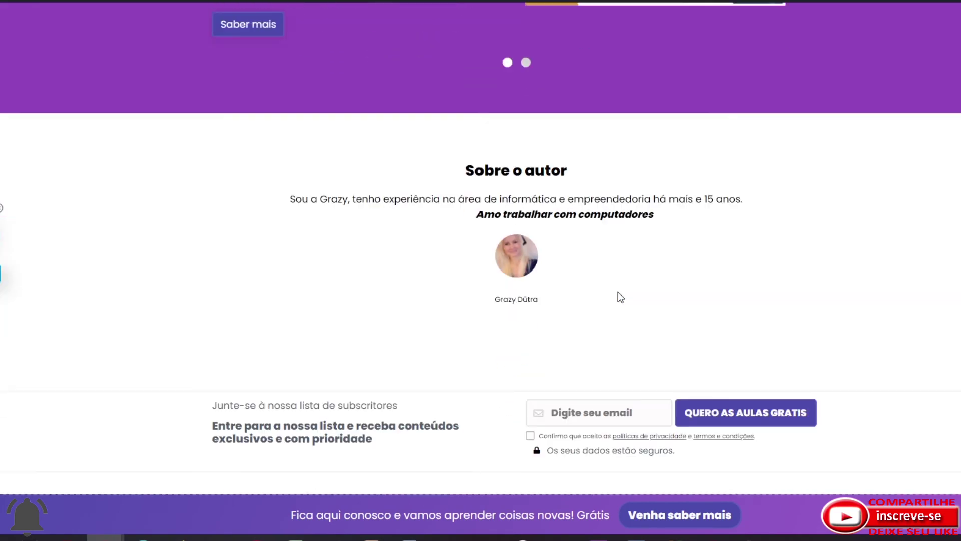
{"action": "scroll", "coordinate": [617, 291], "scroll_direction": "down", "scroll_amount": 5}
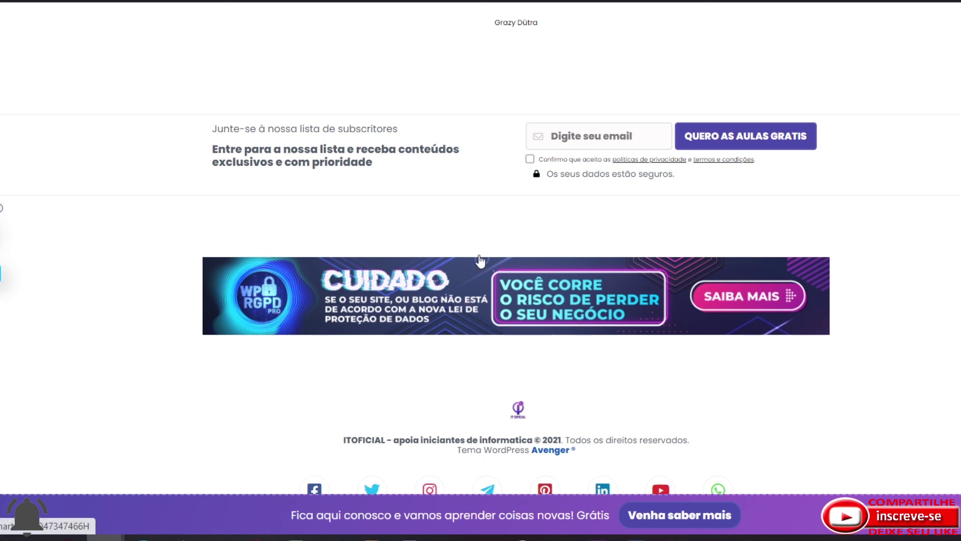
- Examine the copyright line and social media links in the IT Oficial website's footer
{"action": "scroll", "coordinate": [736, 307], "scroll_direction": "down", "scroll_amount": 2}
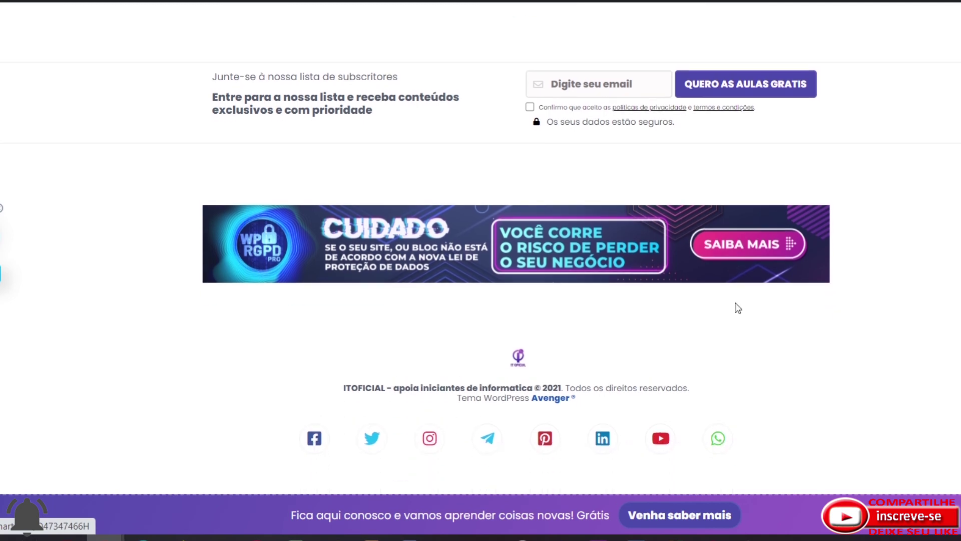
{"action": "scroll", "coordinate": [738, 308], "scroll_direction": "up", "scroll_amount": 3}
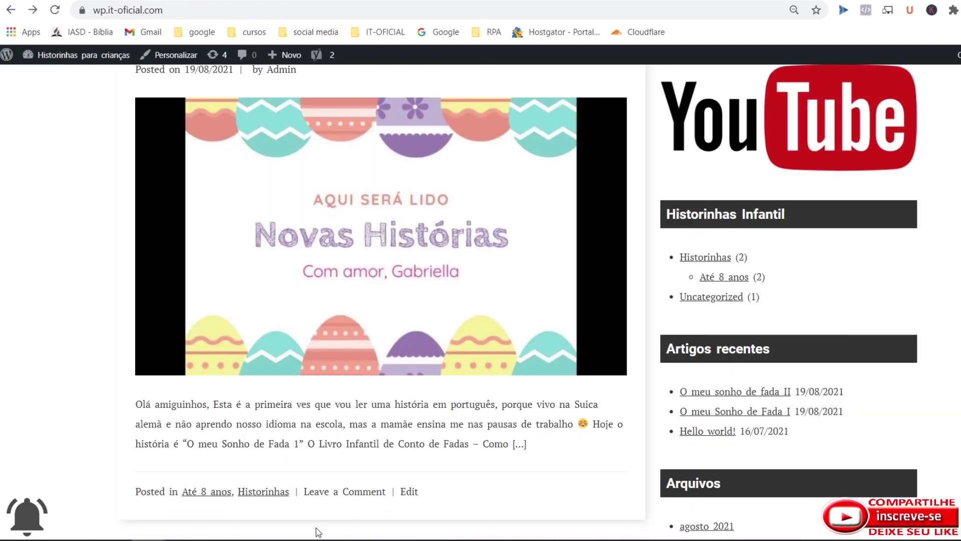
- Examine the children's stories home page, from the site header to the "O meu sonho de fada II" post's excerpt and category links
{"action": "scroll", "coordinate": [270, 459], "scroll_direction": "down", "scroll_amount": 1}
{"action": "scroll", "coordinate": [271, 460], "scroll_direction": "down", "scroll_amount": 1}
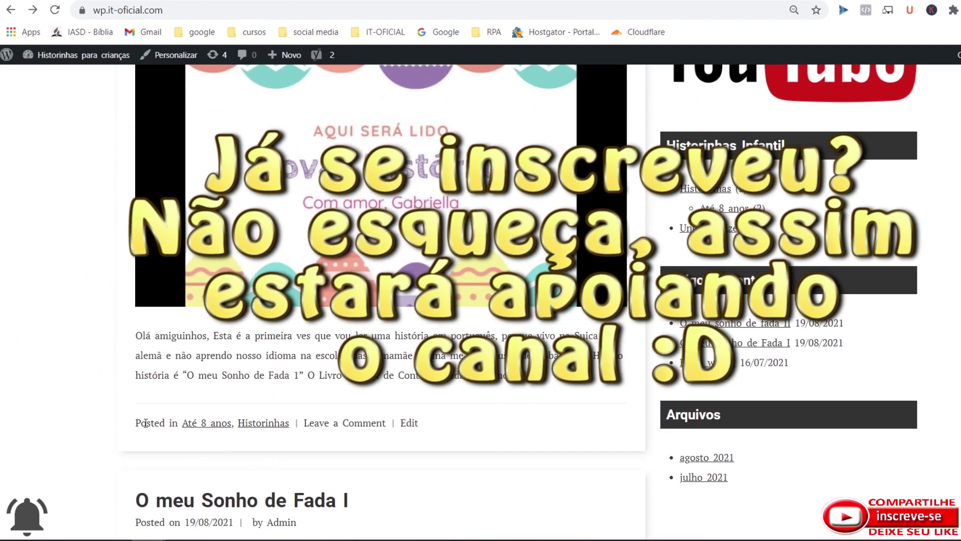
{"action": "scroll", "coordinate": [269, 270], "scroll_direction": "up", "scroll_amount": 3}
{"action": "scroll", "coordinate": [269, 270], "scroll_direction": "up", "scroll_amount": 1}
{"action": "scroll", "coordinate": [261, 401], "scroll_direction": "down", "scroll_amount": 3}
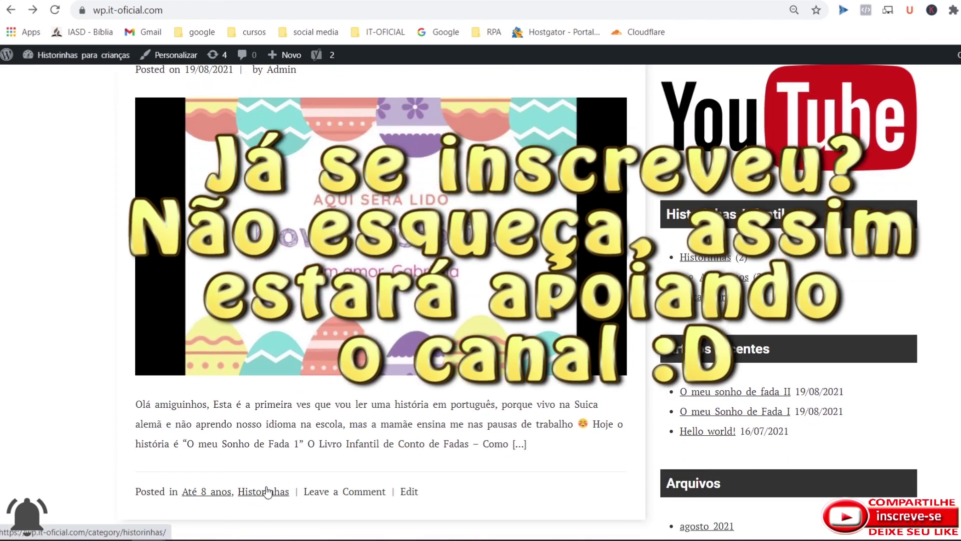
{"action": "scroll", "coordinate": [260, 495], "scroll_direction": "up", "scroll_amount": 4}
{"action": "mouse_move", "coordinate": [779, 122]}
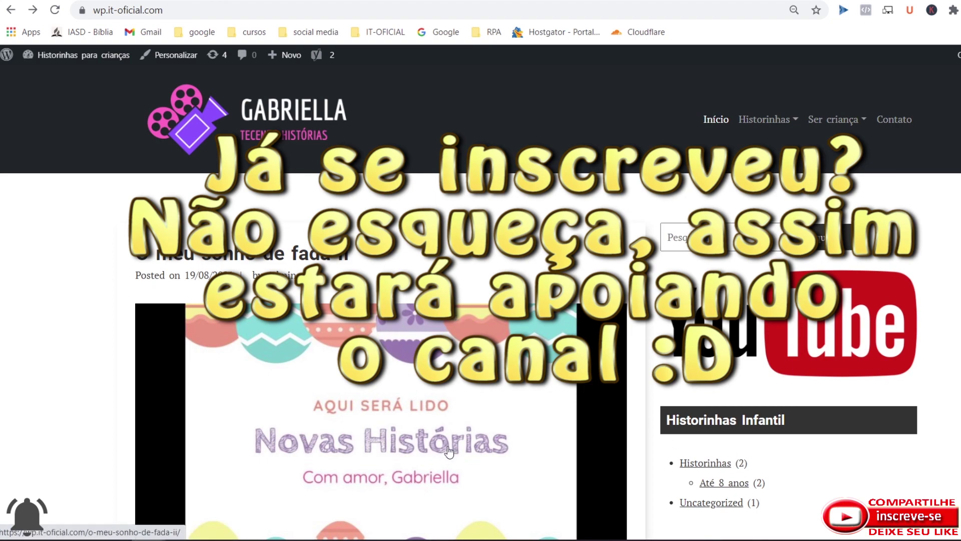
{"action": "scroll", "coordinate": [283, 431], "scroll_direction": "down", "scroll_amount": 3}
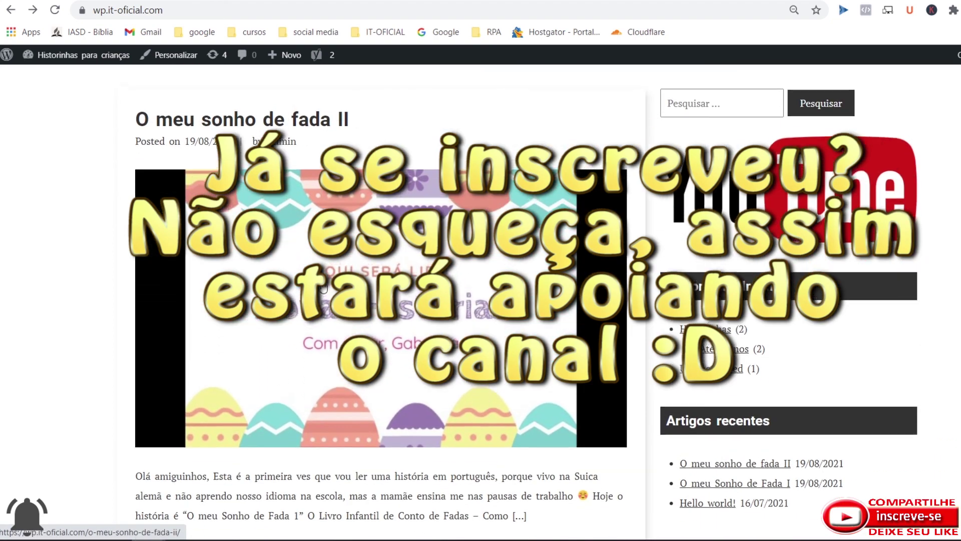
{"action": "scroll", "coordinate": [323, 288], "scroll_direction": "up", "scroll_amount": 3}
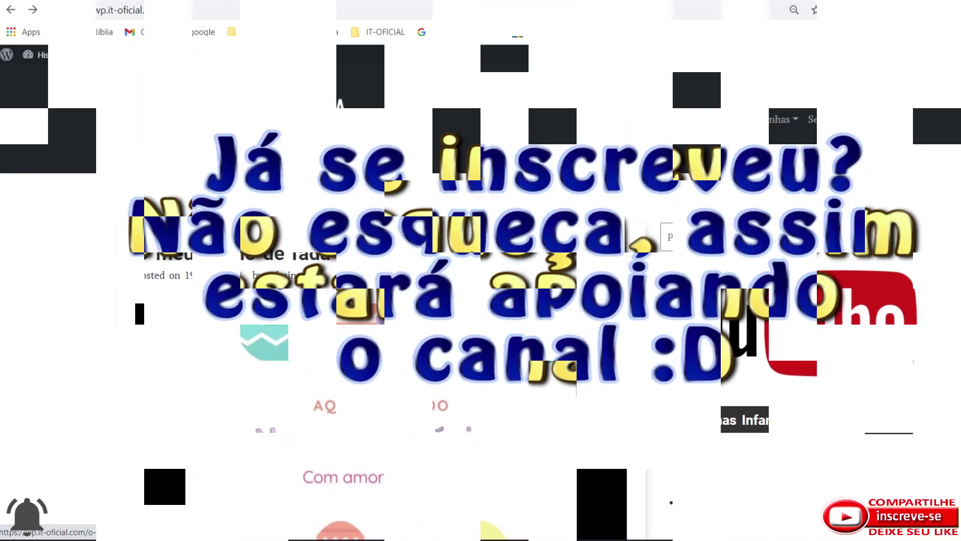